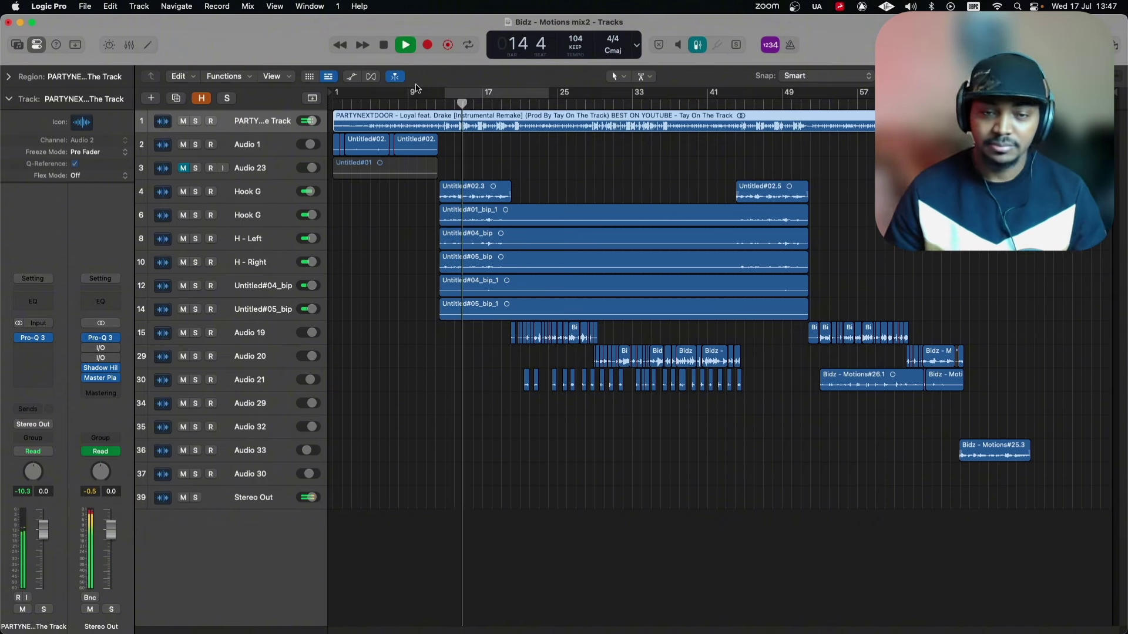
Stop playback and return the playhead to bar 15
{"action": "key", "text": "space"}
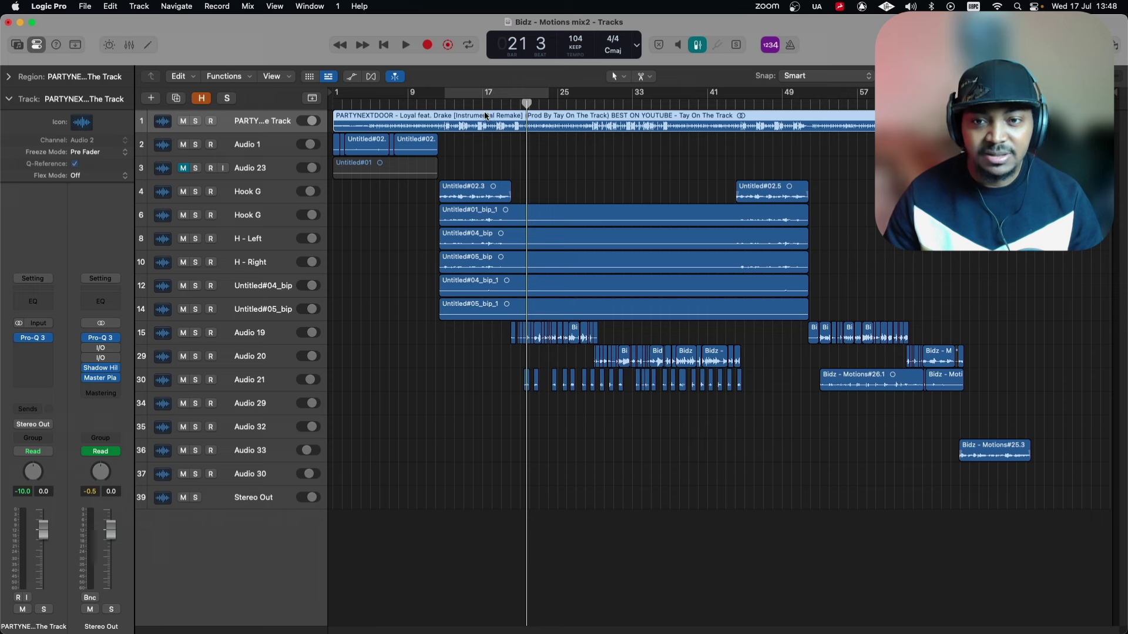
{"action": "left_click", "coordinate": [463, 104]}
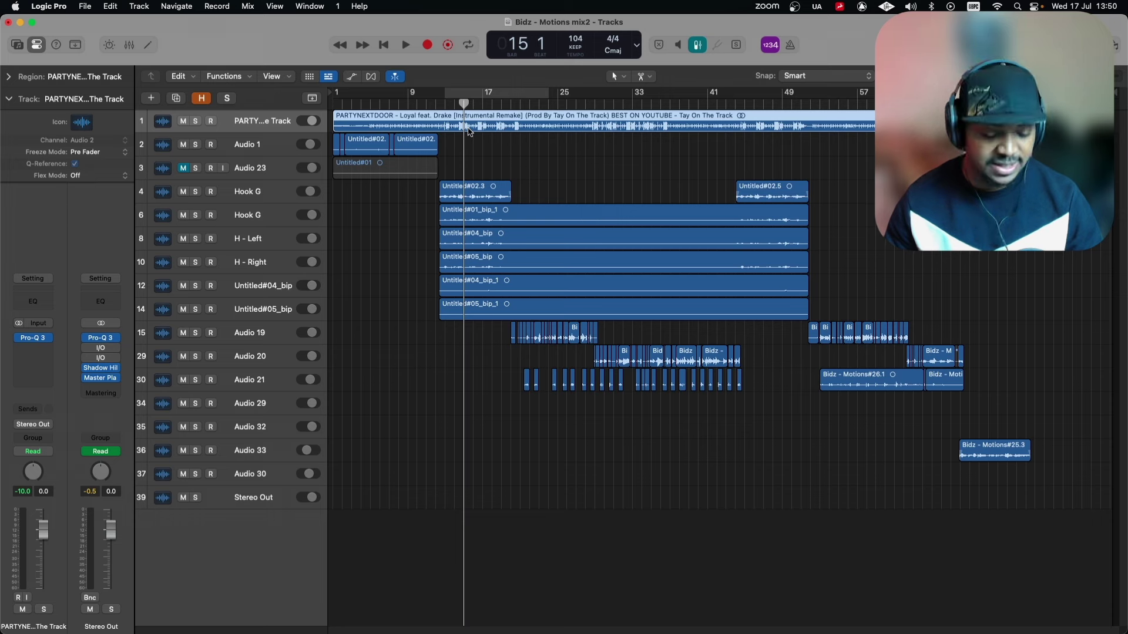
{"action": "mouse_move", "coordinate": [28, 341]}
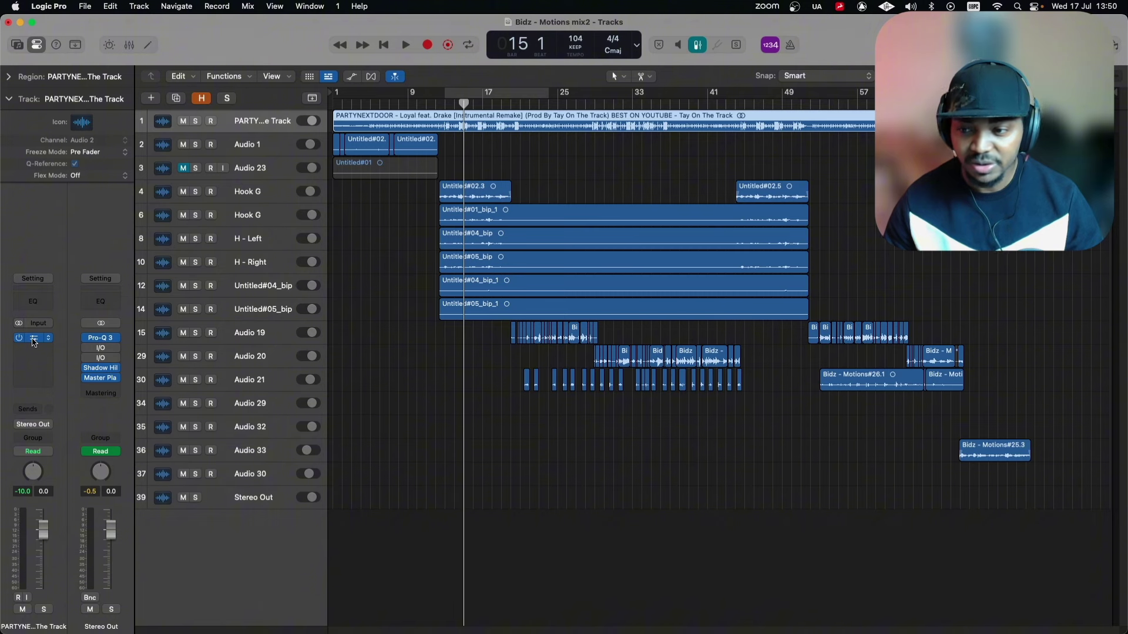
Solo the Audio 1 track, listen to it from bar 1 and enlarge the track heights before stopping playback
{"action": "left_click", "coordinate": [248, 145]}
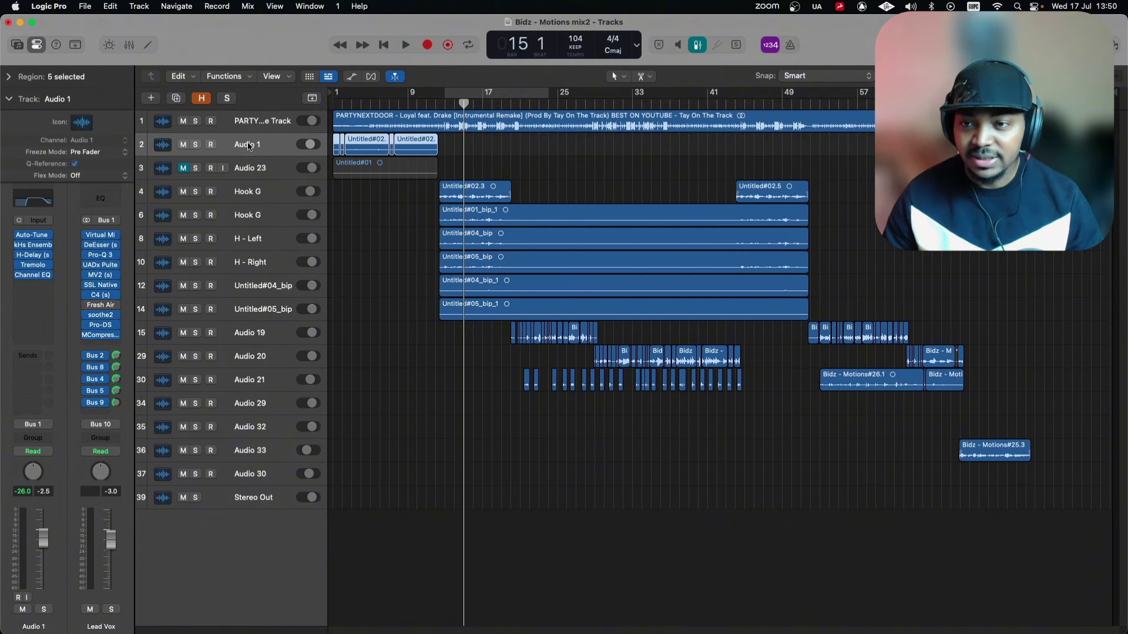
{"action": "left_click", "coordinate": [197, 146]}
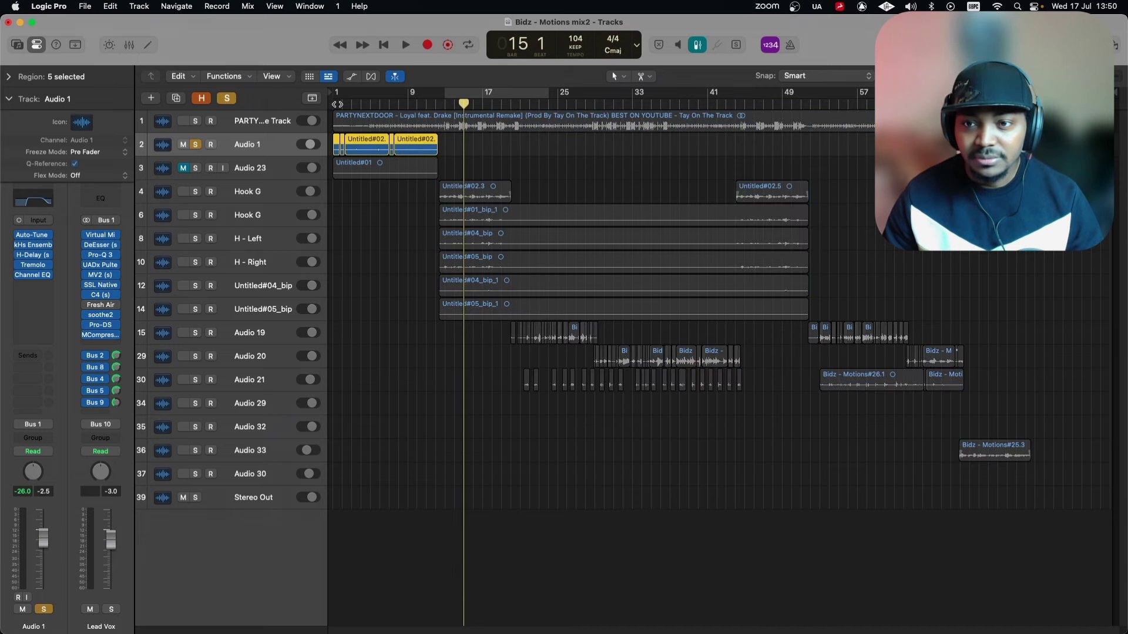
{"action": "left_click", "coordinate": [333, 104]}
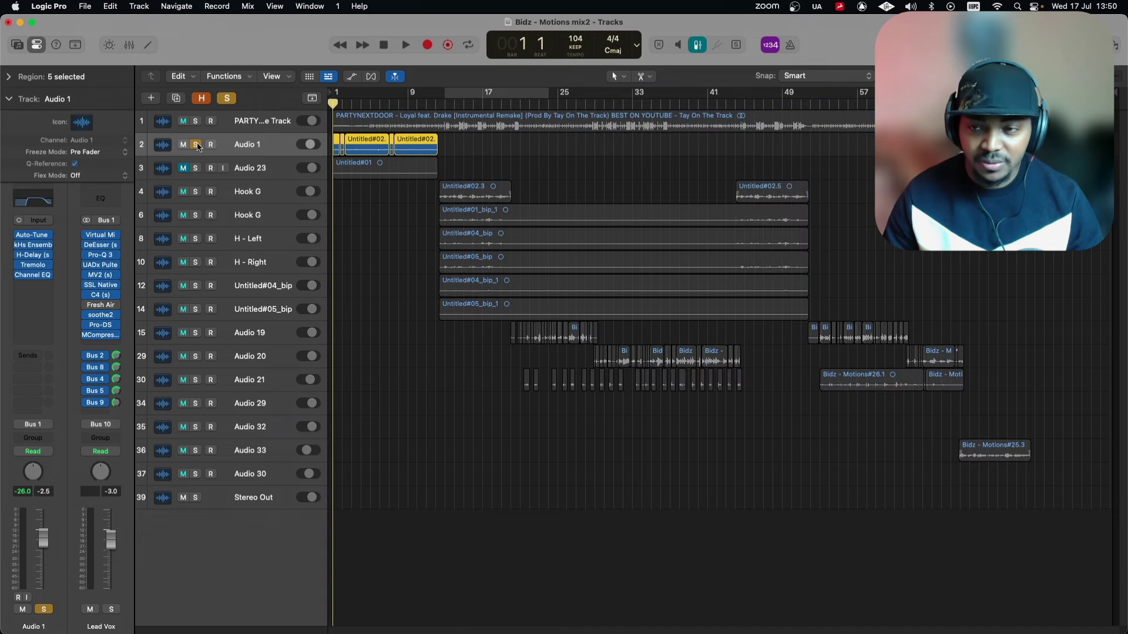
{"action": "key", "text": "space"}
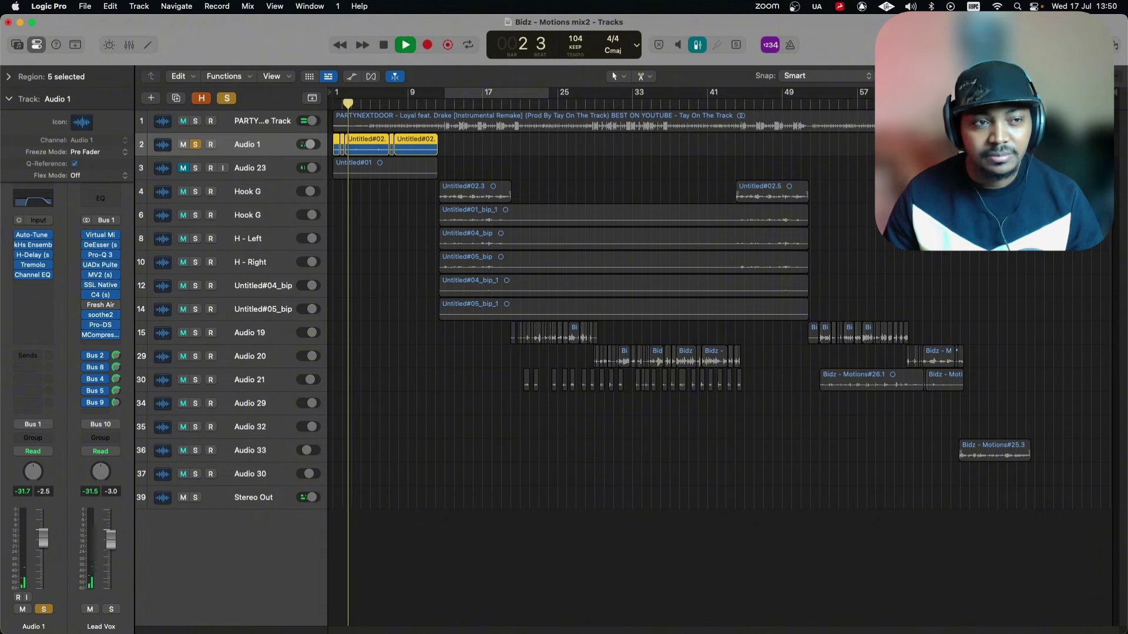
{"action": "key", "text": "super+Down"}
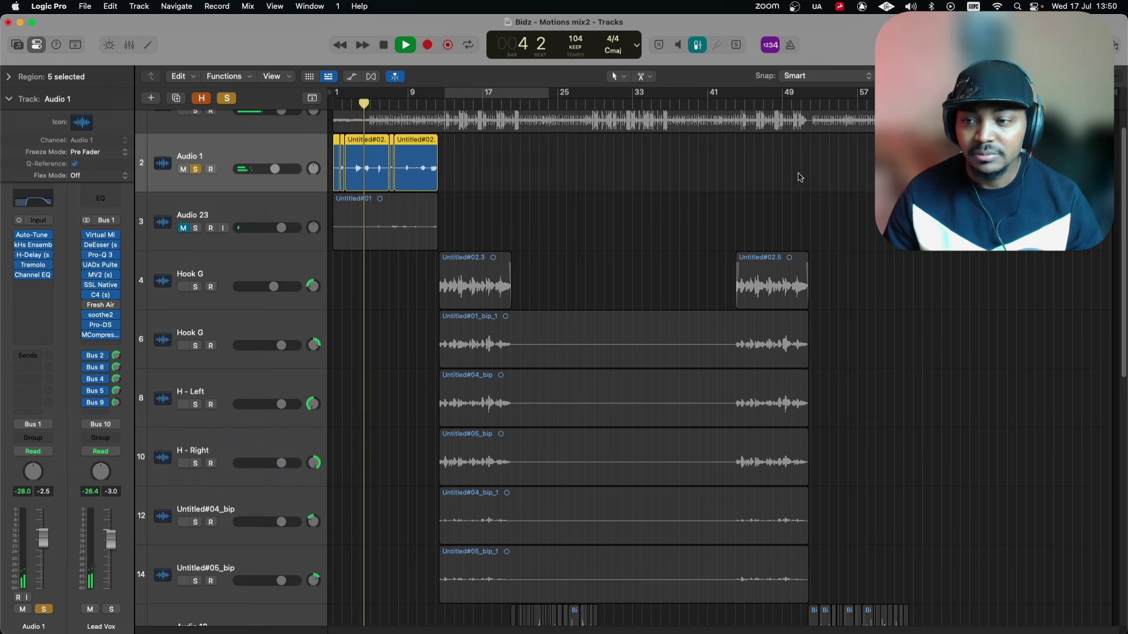
{"action": "key", "text": "space"}
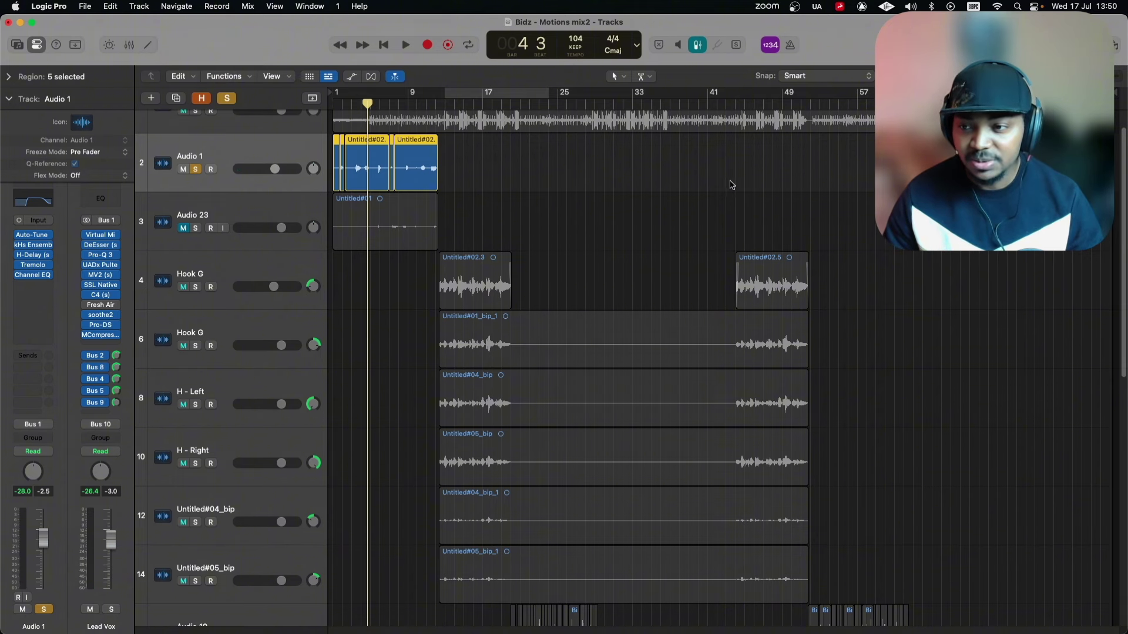
Open the Auto-Tune Access plug-in on Audio 1, review its key, scale, retune speed and humanize settings, and close it
{"action": "left_click", "coordinate": [37, 238]}
{"action": "left_click_drag", "start_coordinate": [560, 188], "coordinate": [619, 255]}
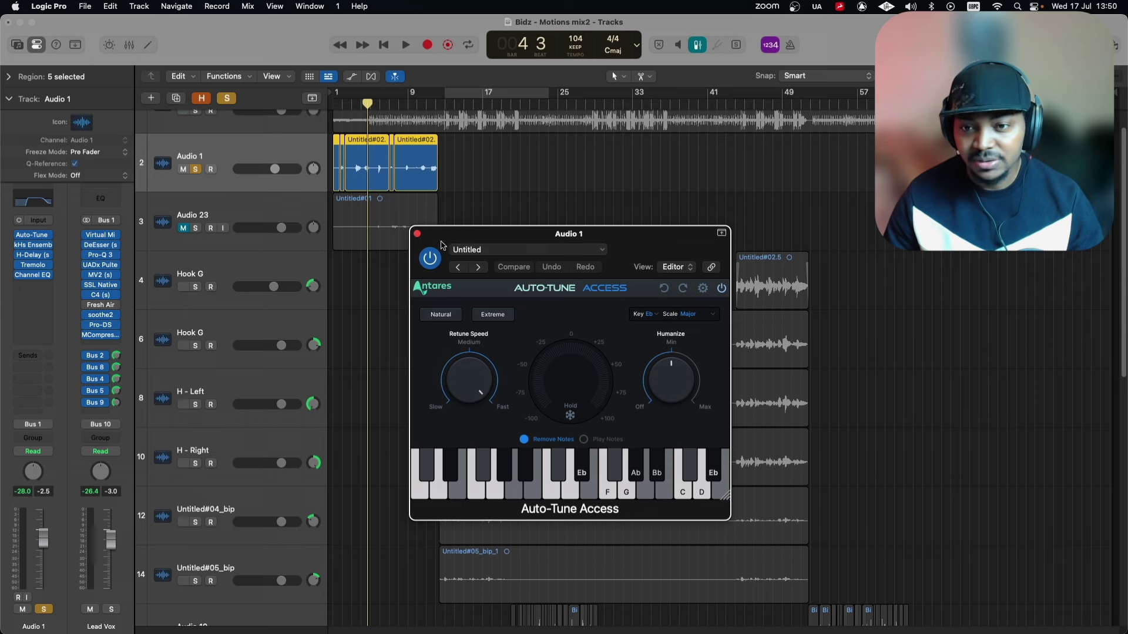
{"action": "left_click", "coordinate": [417, 233]}
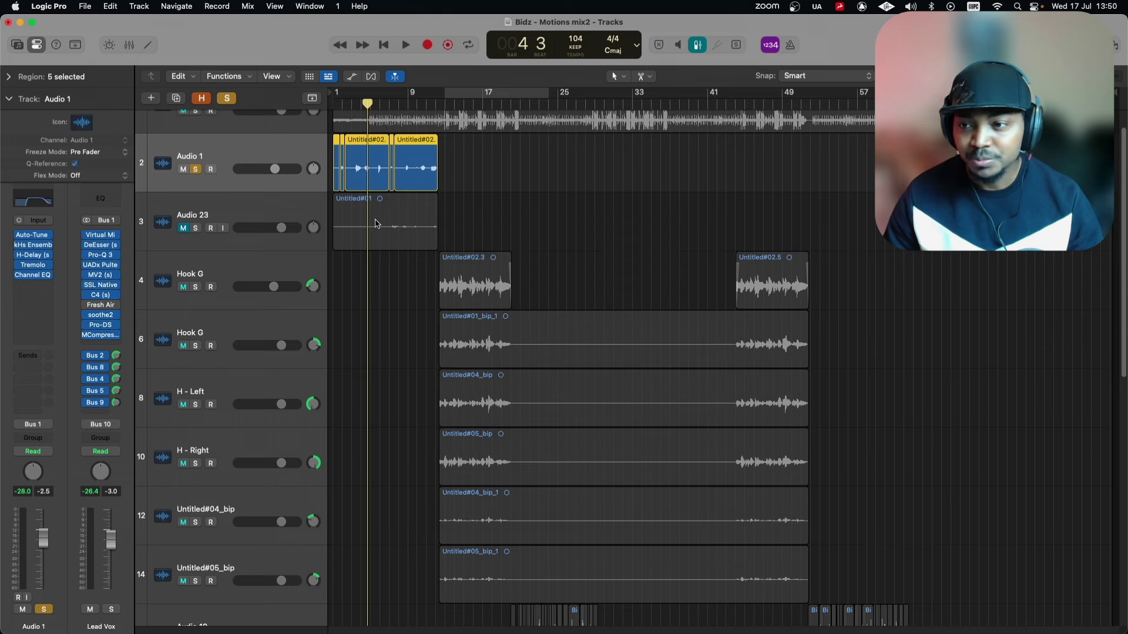
Open kHs Ensemble on Audio 1, inspect its voices, detune, spread and mix settings, and close it
{"action": "left_click", "coordinate": [33, 246]}
{"action": "left_click_drag", "start_coordinate": [427, 167], "coordinate": [517, 285]}
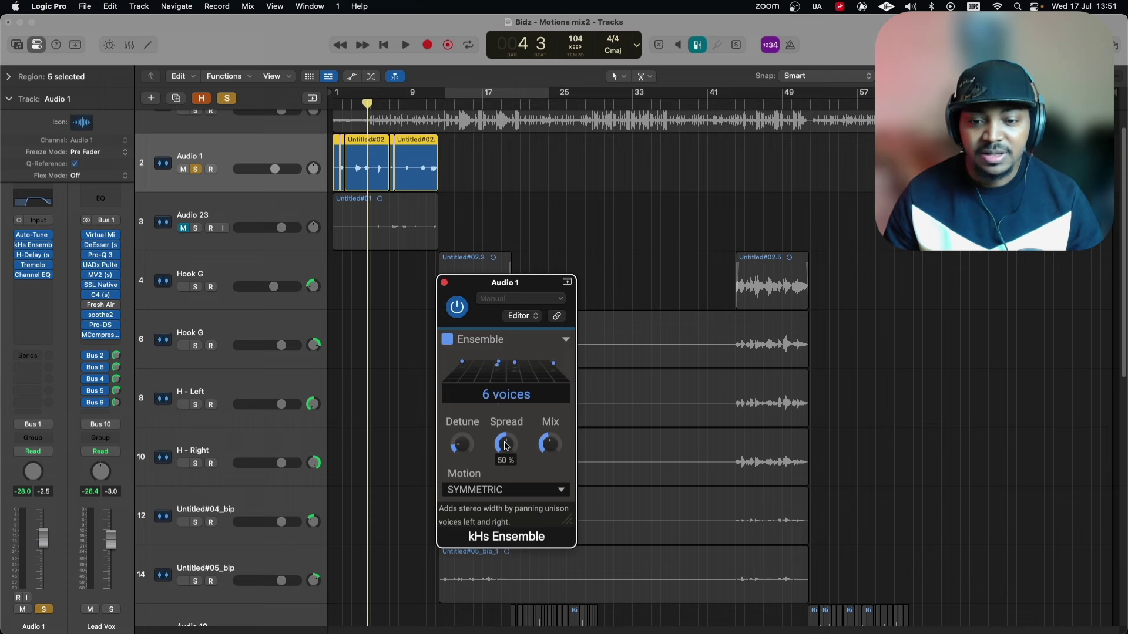
{"action": "mouse_move", "coordinate": [551, 443]}
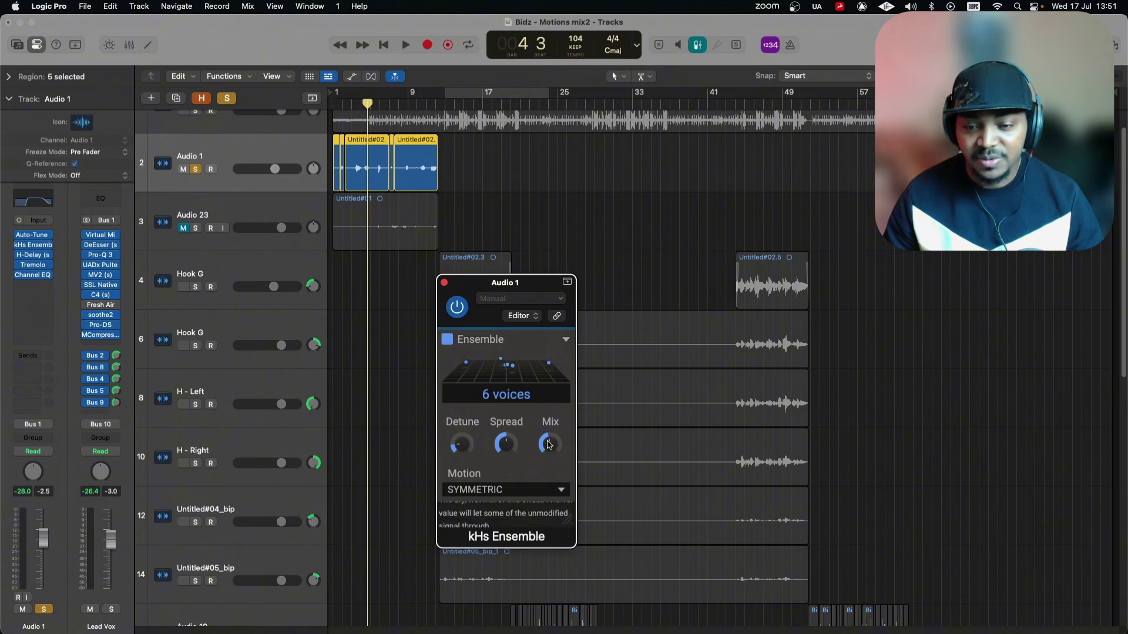
{"action": "left_click", "coordinate": [444, 282]}
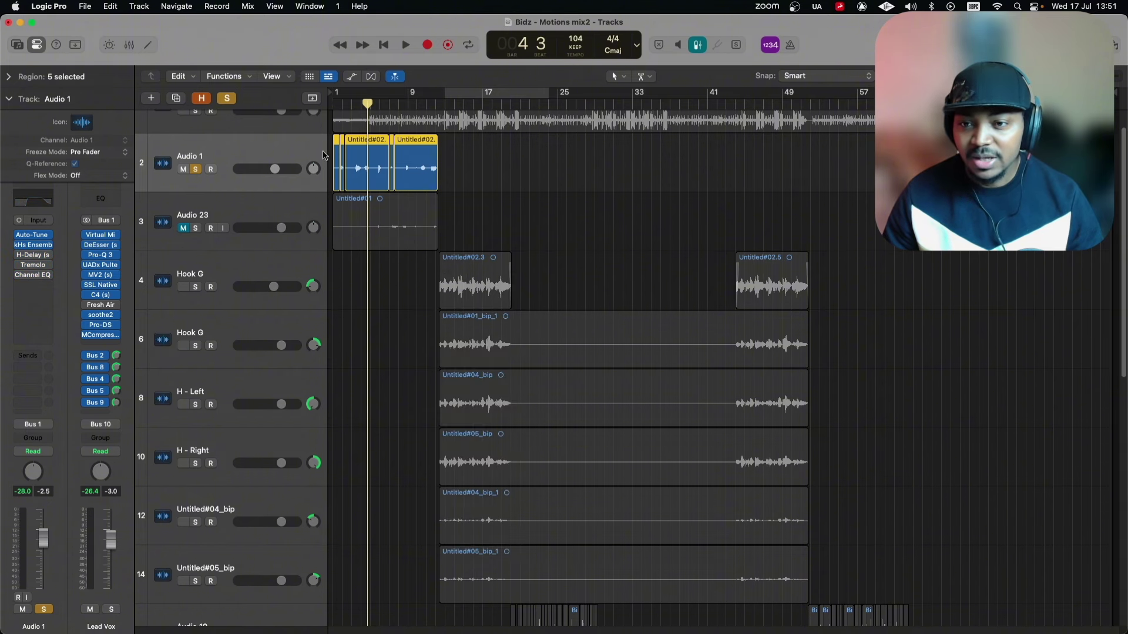
Audition the soloed Audio 1 vocal from about bar 3, twice, with H-Delay, Tremolo and Channel EQ bypassed
{"action": "left_click", "coordinate": [355, 105]}
{"action": "key", "text": "space"}
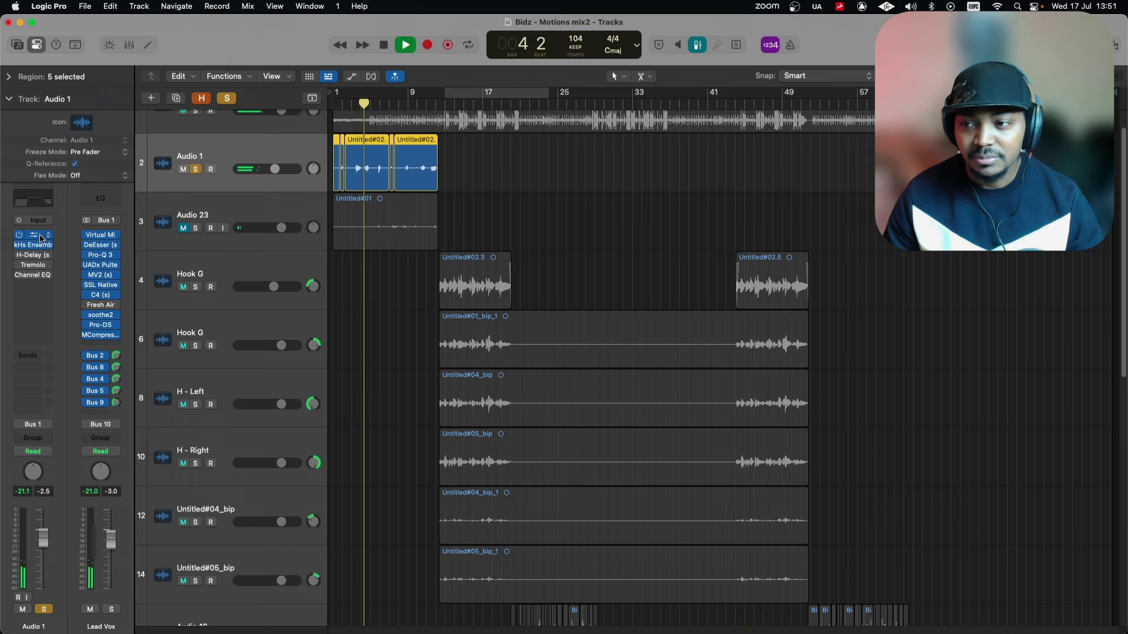
{"action": "key", "text": "space"}
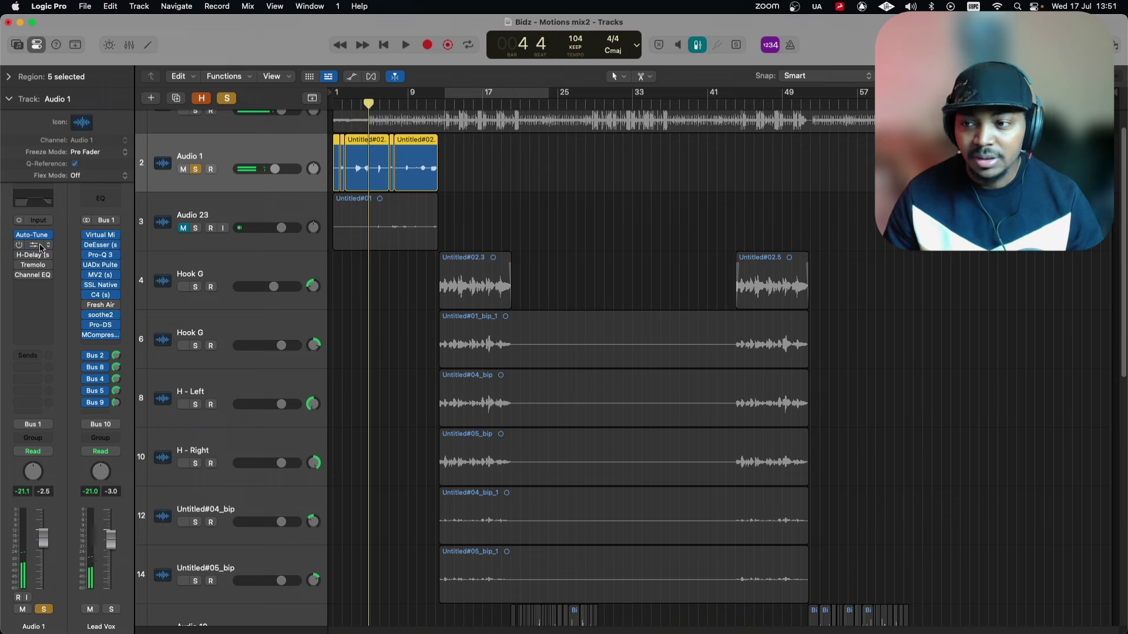
{"action": "left_click_drag", "start_coordinate": [369, 104], "coordinate": [356, 104]}
{"action": "key", "text": "space"}
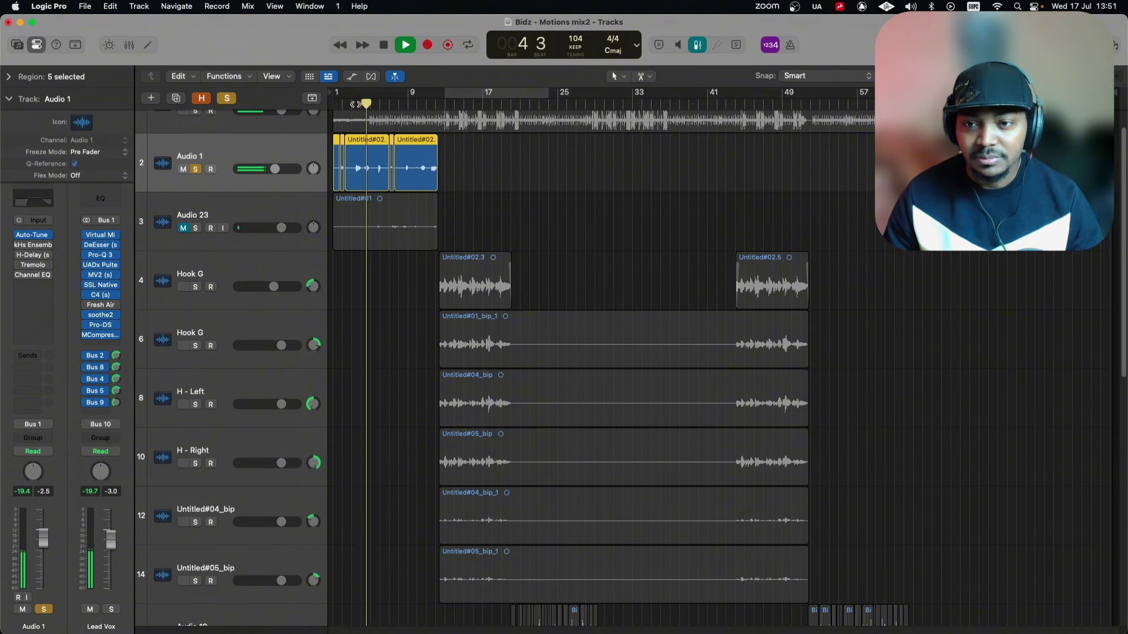
{"action": "key", "text": "space"}
Replay Audio 1 from bar 3 beat 2 to hear kHs Ensemble active together with Auto-Tune
{"action": "mouse_move", "coordinate": [19, 248]}
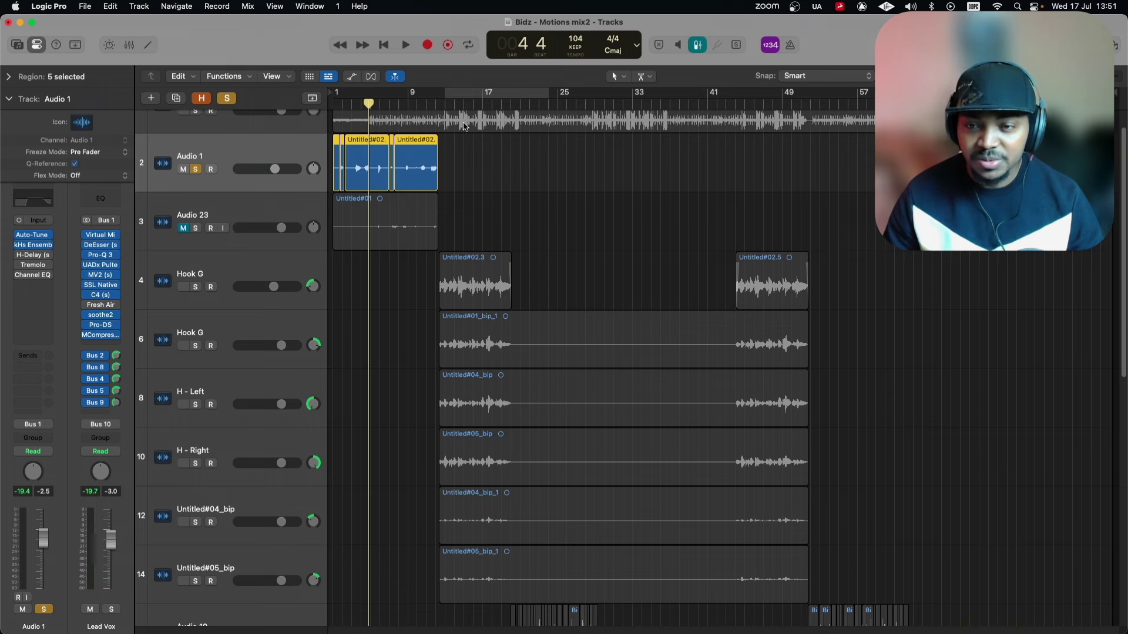
{"action": "left_click", "coordinate": [356, 105]}
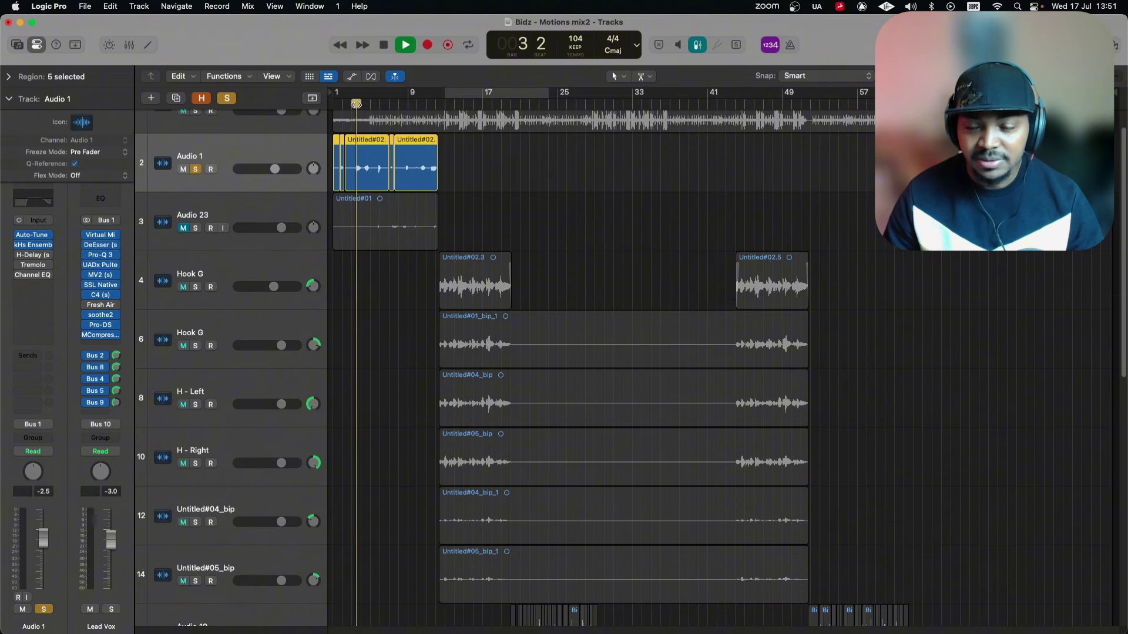
{"action": "key", "text": "space"}
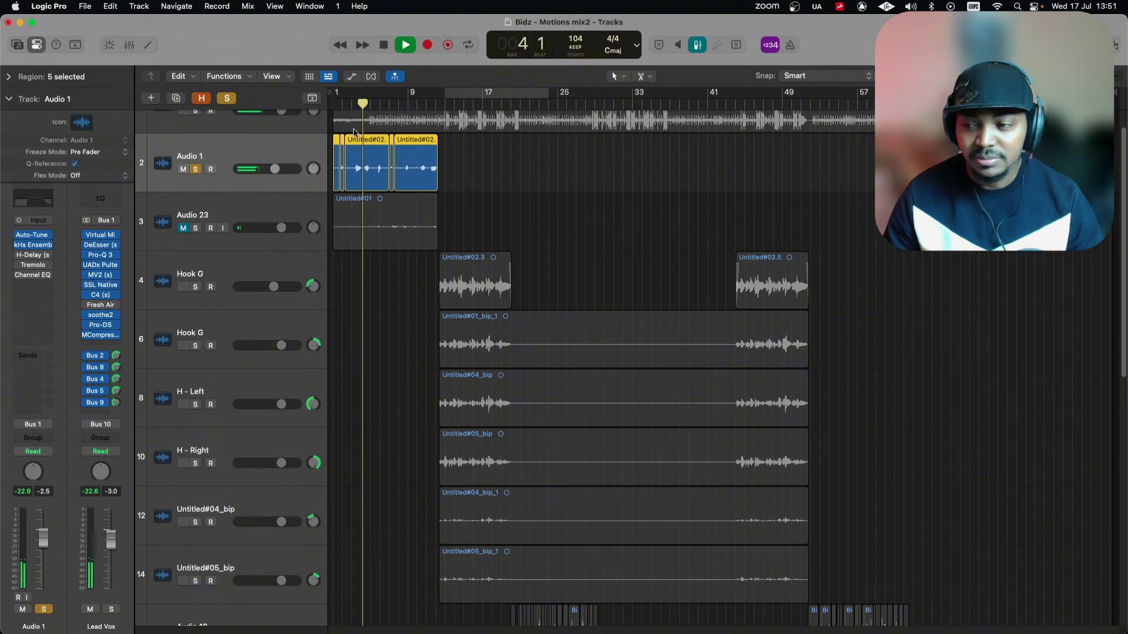
{"action": "key", "text": "space"}
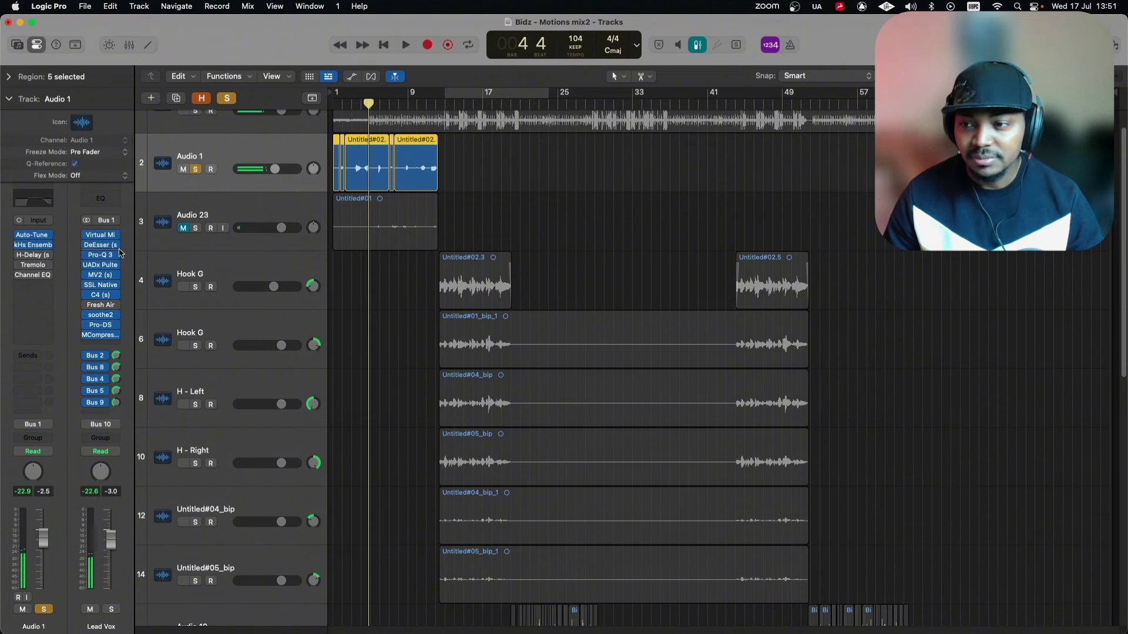
Enable H-Delay on Audio 1, review its delay, feedback, filter and dry/wet controls, undo the accidental knob change and close the plug-in
{"action": "left_click", "coordinate": [34, 255]}
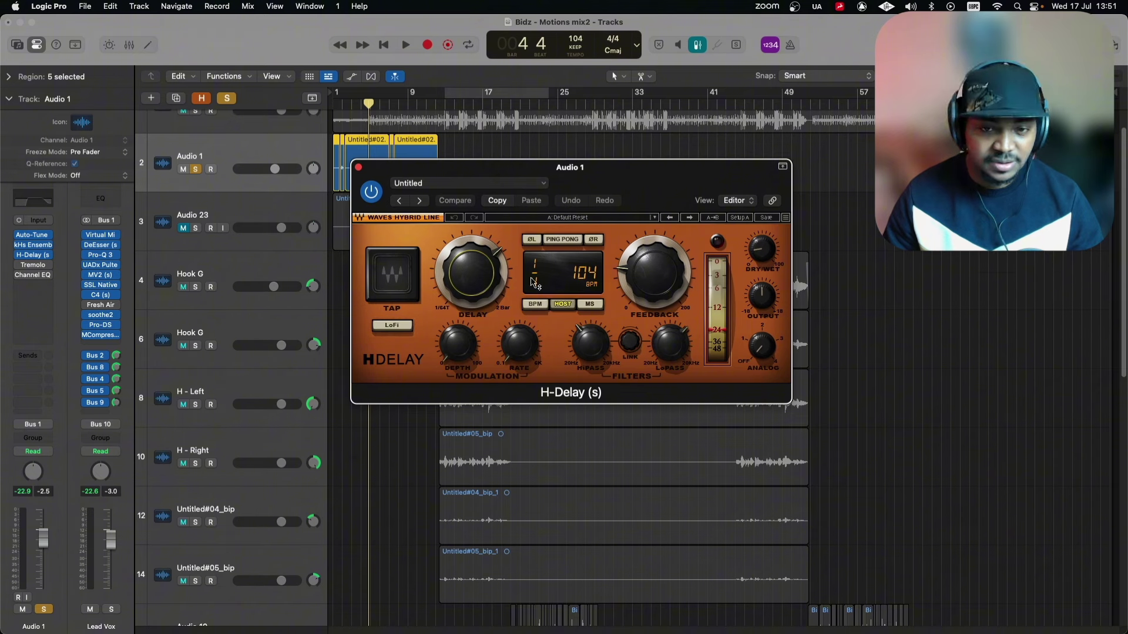
{"action": "left_click_drag", "start_coordinate": [658, 280], "coordinate": [656, 282]}
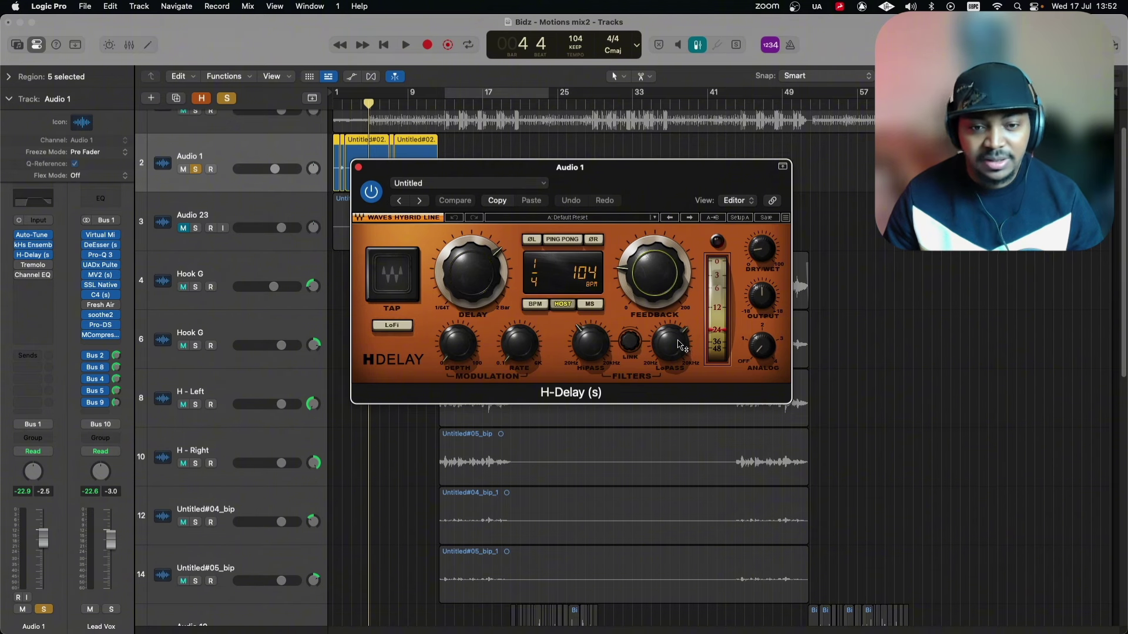
{"action": "mouse_move", "coordinate": [679, 345]}
{"action": "mouse_move", "coordinate": [603, 345]}
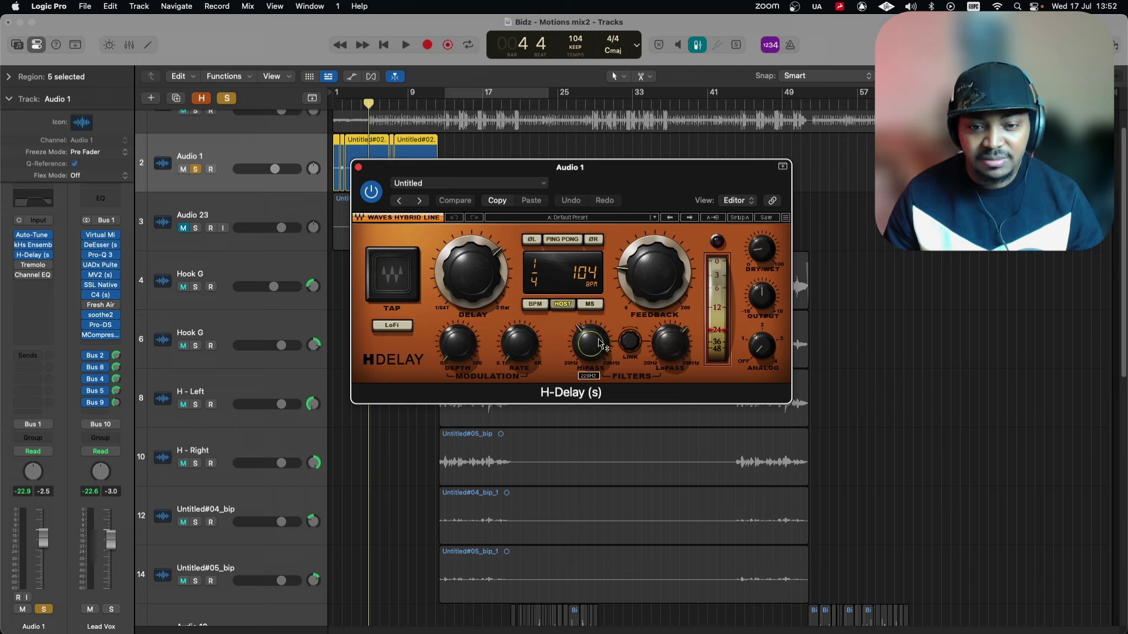
{"action": "left_click_drag", "start_coordinate": [651, 346], "coordinate": [657, 340]}
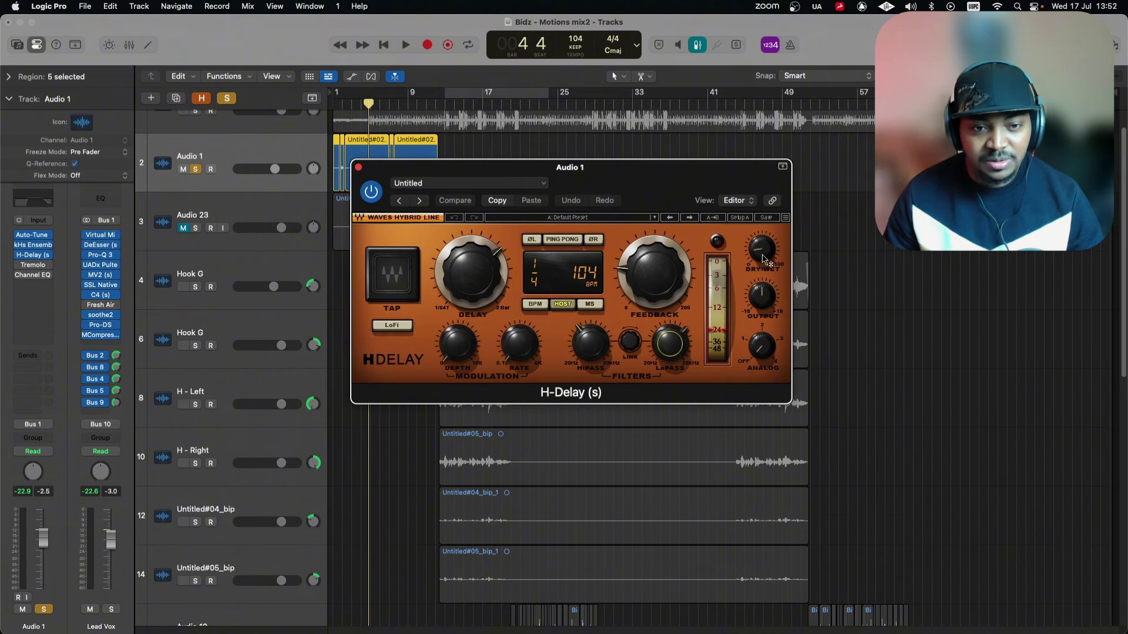
{"action": "left_click_drag", "start_coordinate": [764, 258], "coordinate": [761, 255]}
{"action": "key", "text": "super+z"}
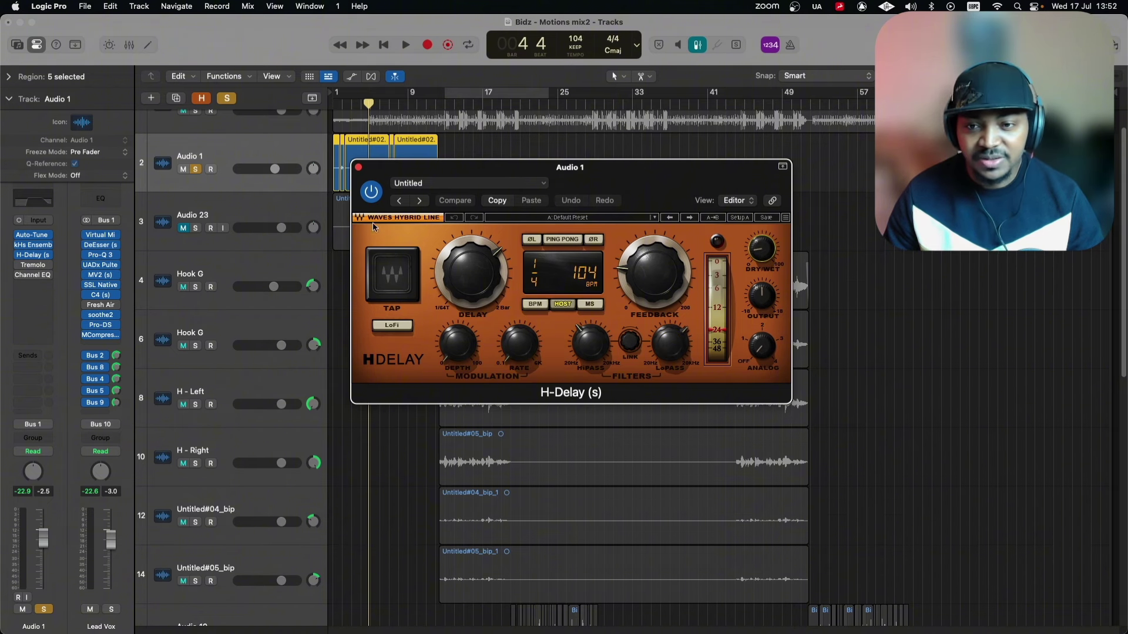
{"action": "left_click", "coordinate": [359, 169]}
Audition Audio 1 from about bar 3 with H-Delay active, and stop playback at bar 5
{"action": "key", "text": "space"}
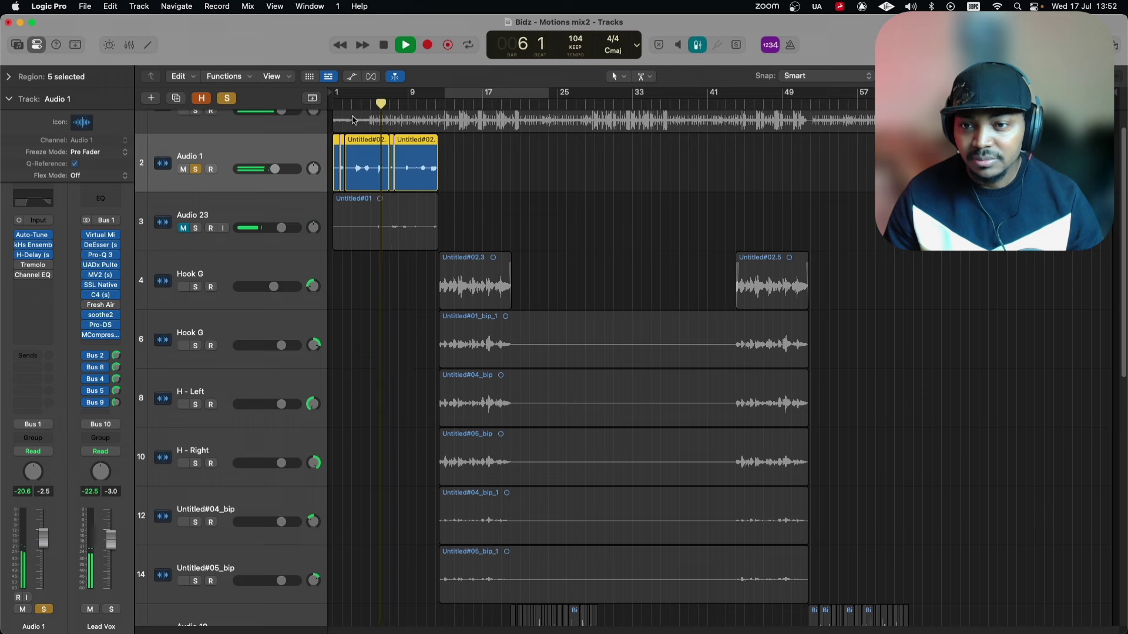
{"action": "left_click", "coordinate": [351, 104]}
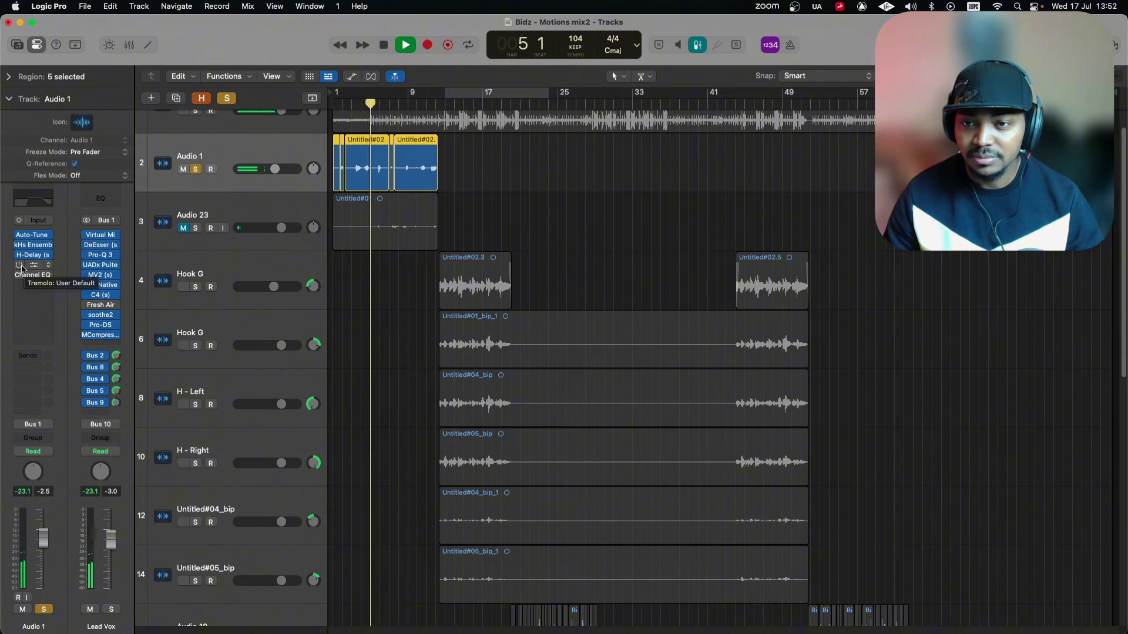
{"action": "key", "text": "space"}
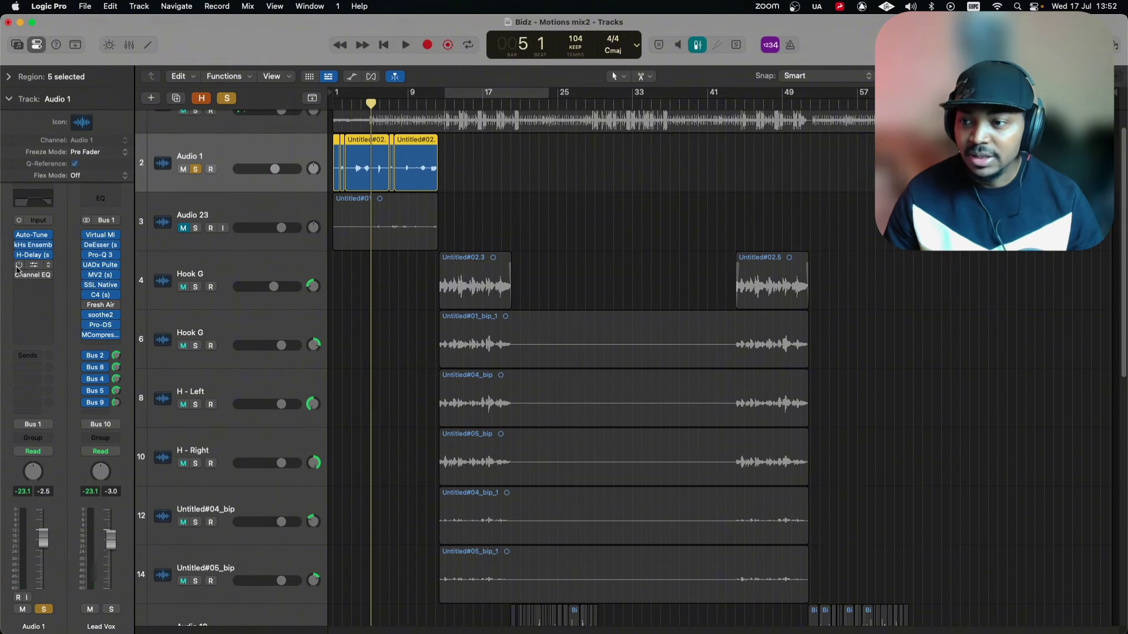
Enable Tremolo on Audio 1, review its rate, depth and smoothing settings, and play the vocal from bar 3 beat 2 to hear the effect
{"action": "left_click", "coordinate": [32, 268]}
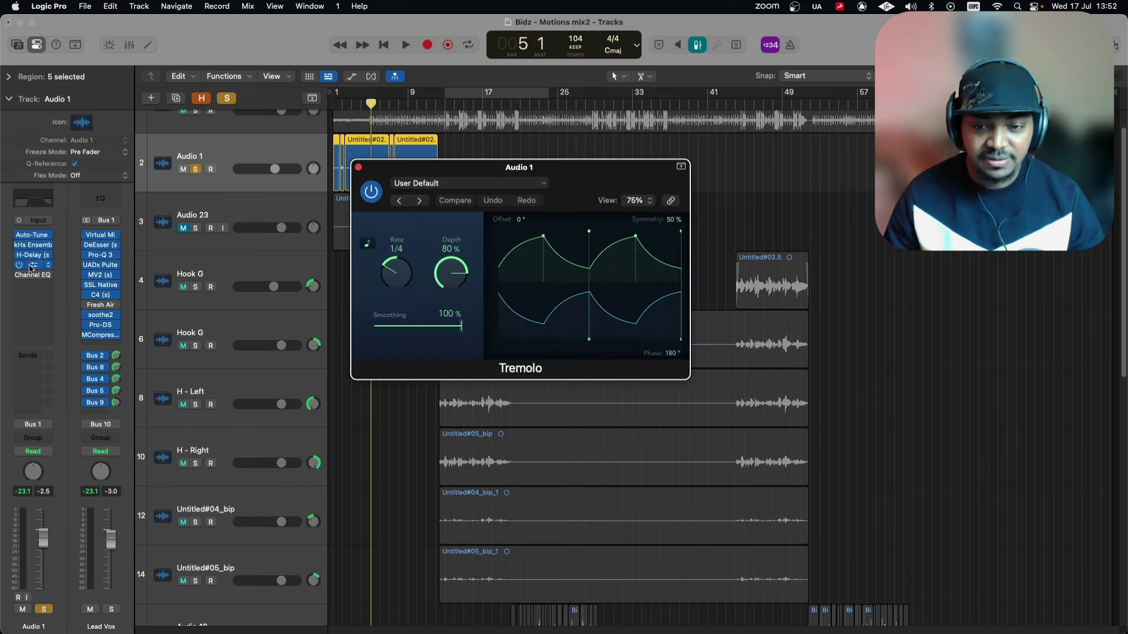
{"action": "left_click_drag", "start_coordinate": [535, 167], "coordinate": [474, 197]}
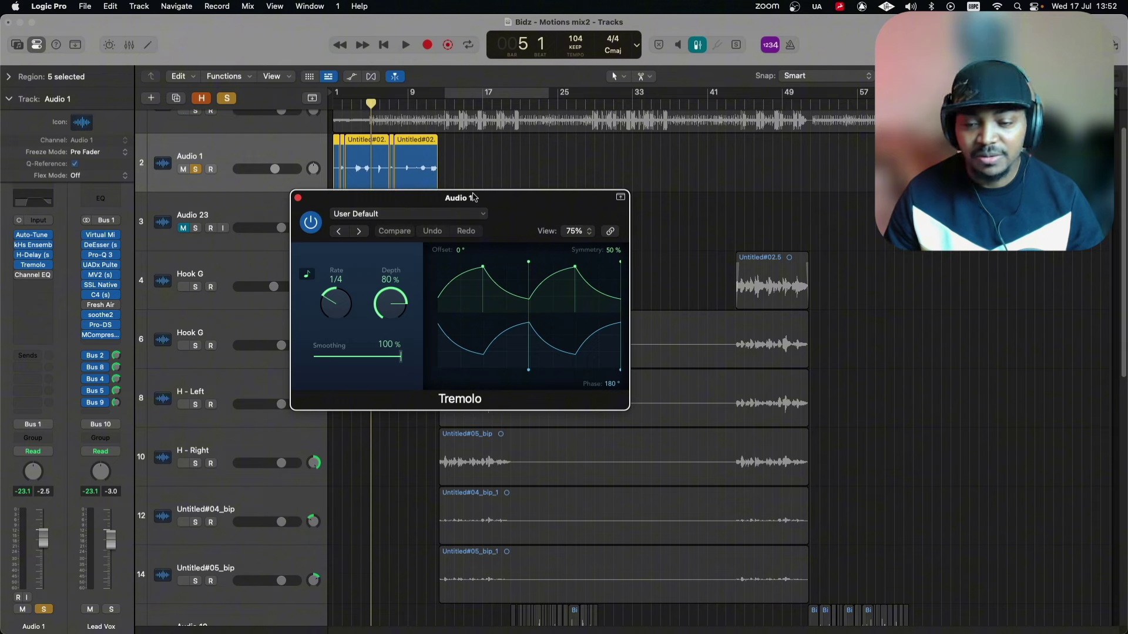
{"action": "left_click_drag", "start_coordinate": [474, 201], "coordinate": [476, 230]}
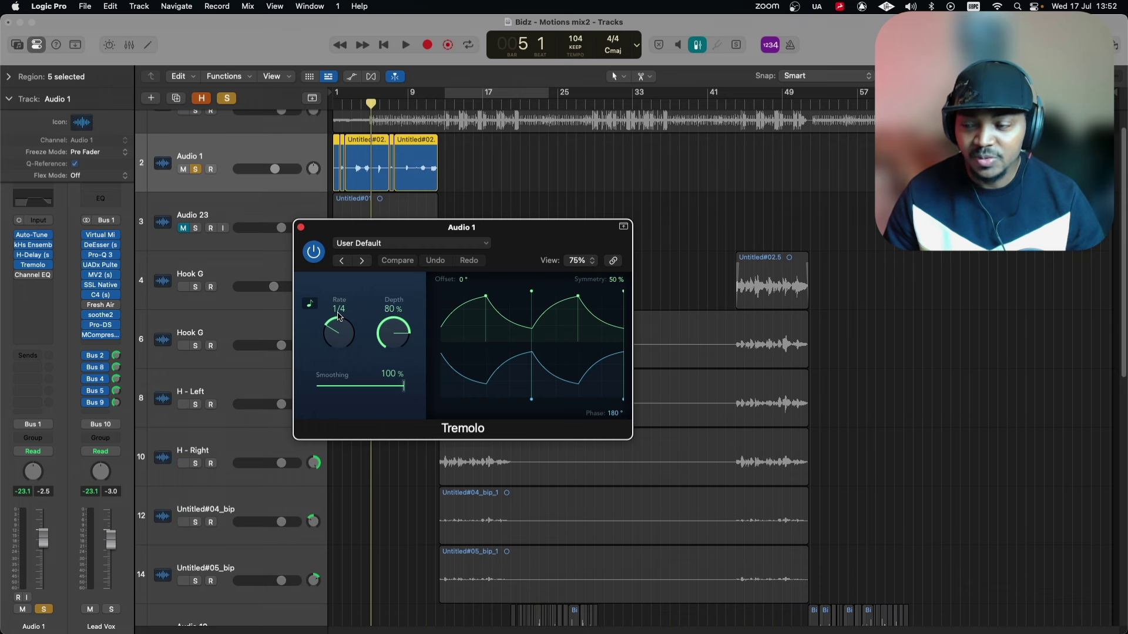
{"action": "left_click", "coordinate": [29, 255]}
{"action": "left_click", "coordinate": [357, 167]}
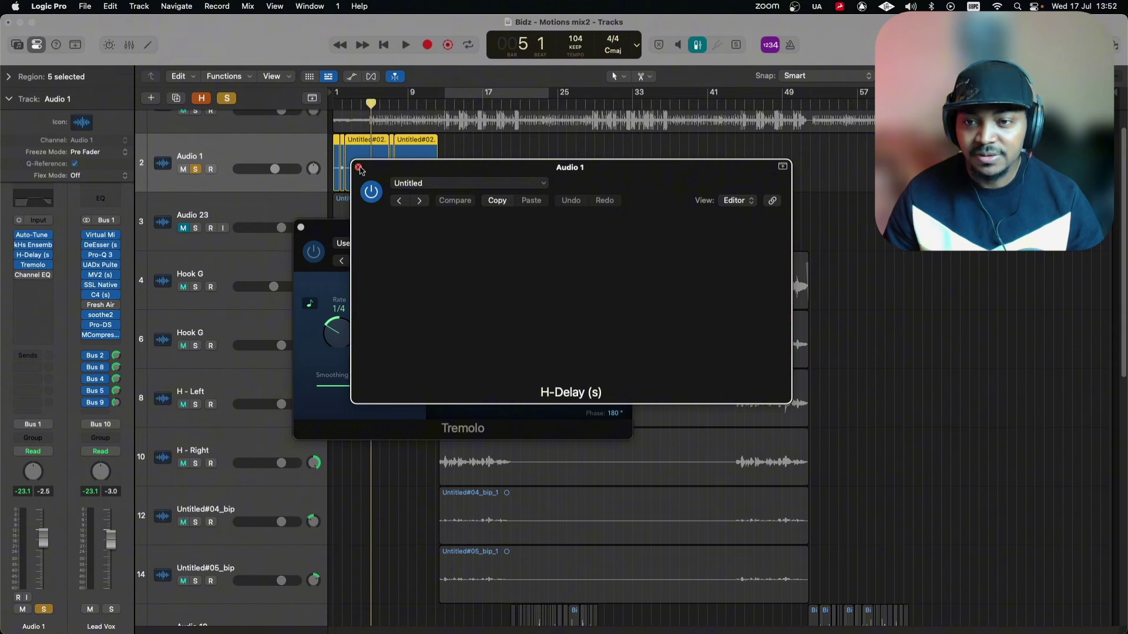
{"action": "left_click", "coordinate": [356, 104]}
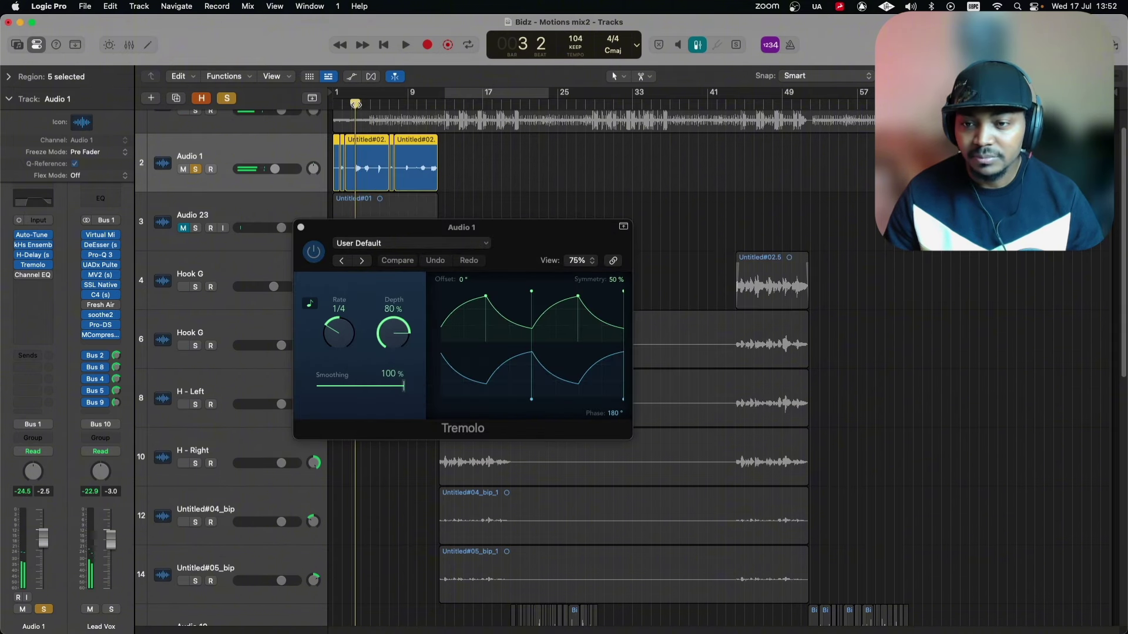
{"action": "key", "text": "space"}
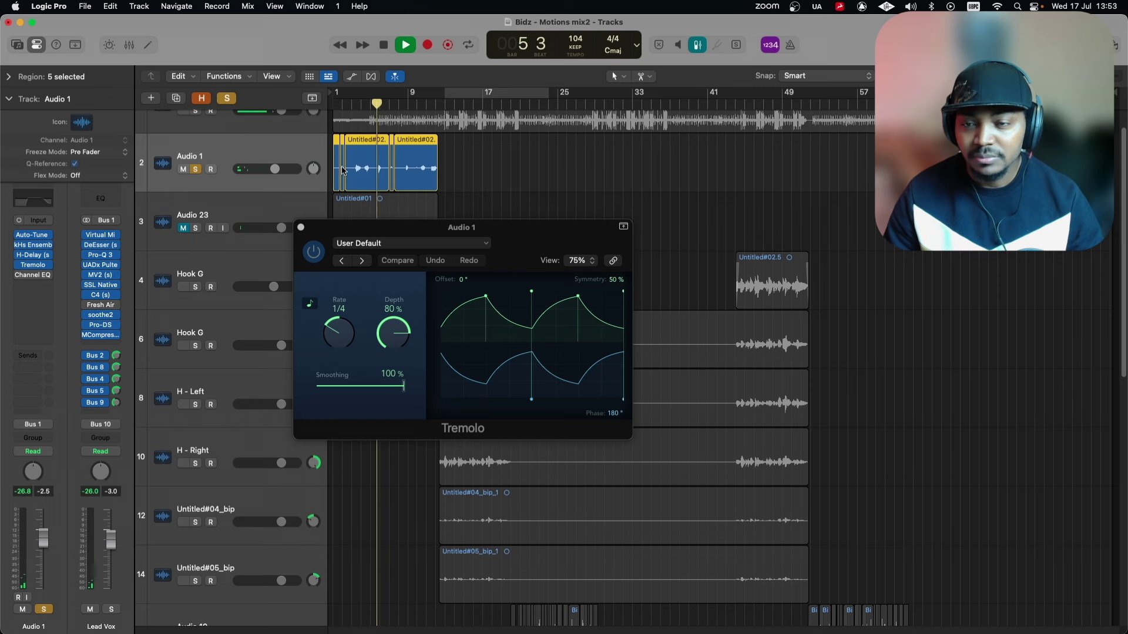
Stop playback, close Tremolo, and enable Channel EQ on Audio 1 to review its low-cut and high-shelf bands
{"action": "key", "text": "space"}
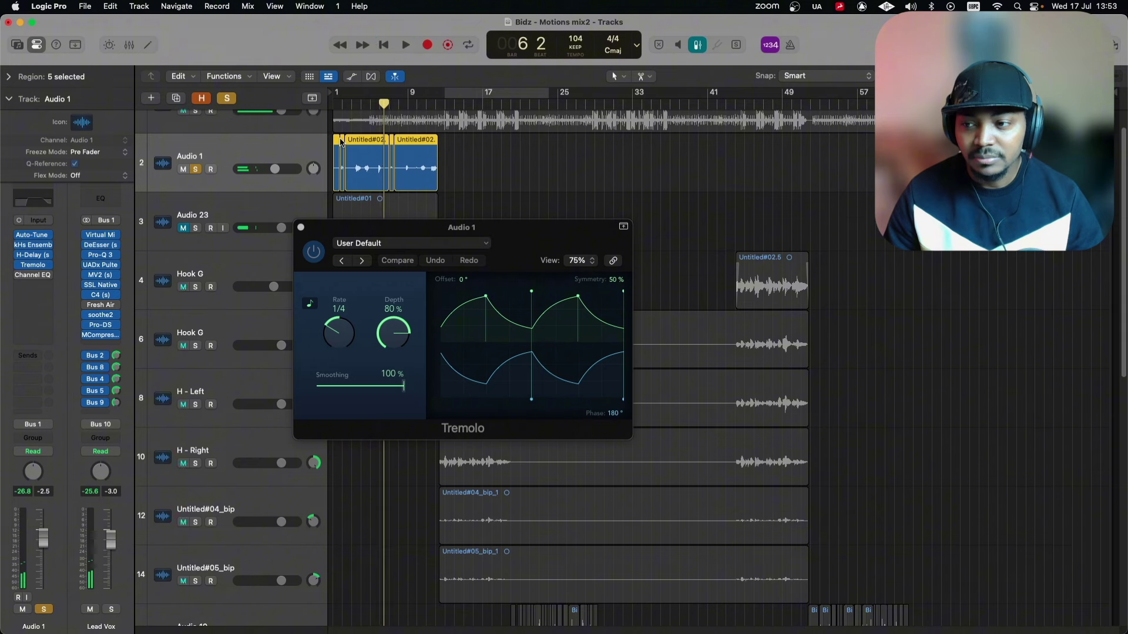
{"action": "left_click", "coordinate": [300, 227]}
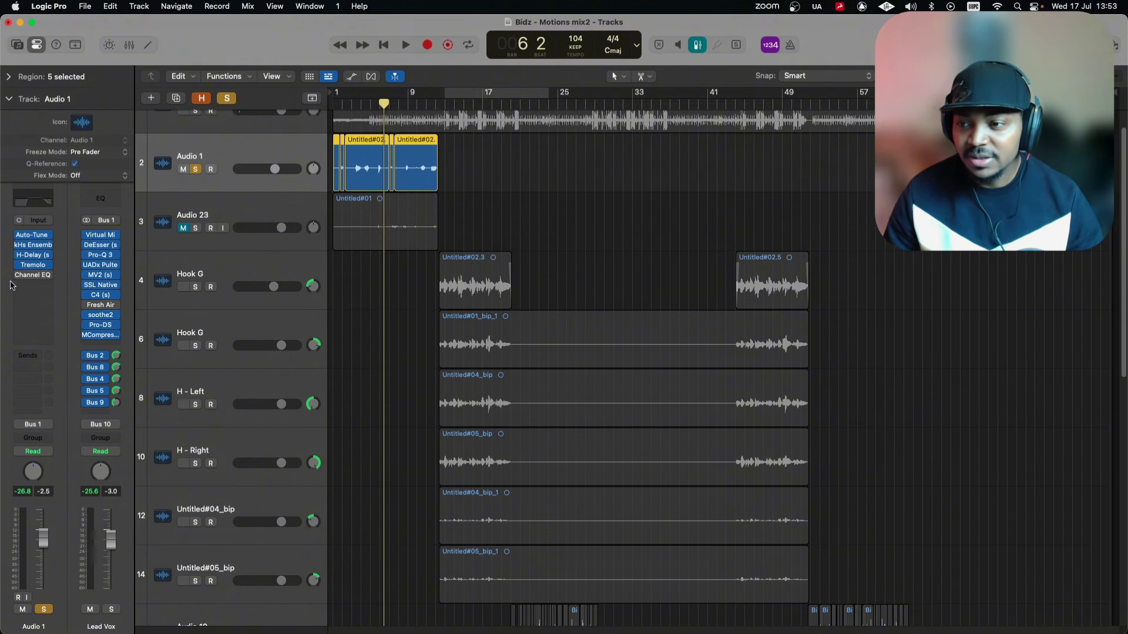
{"action": "left_click", "coordinate": [33, 280]}
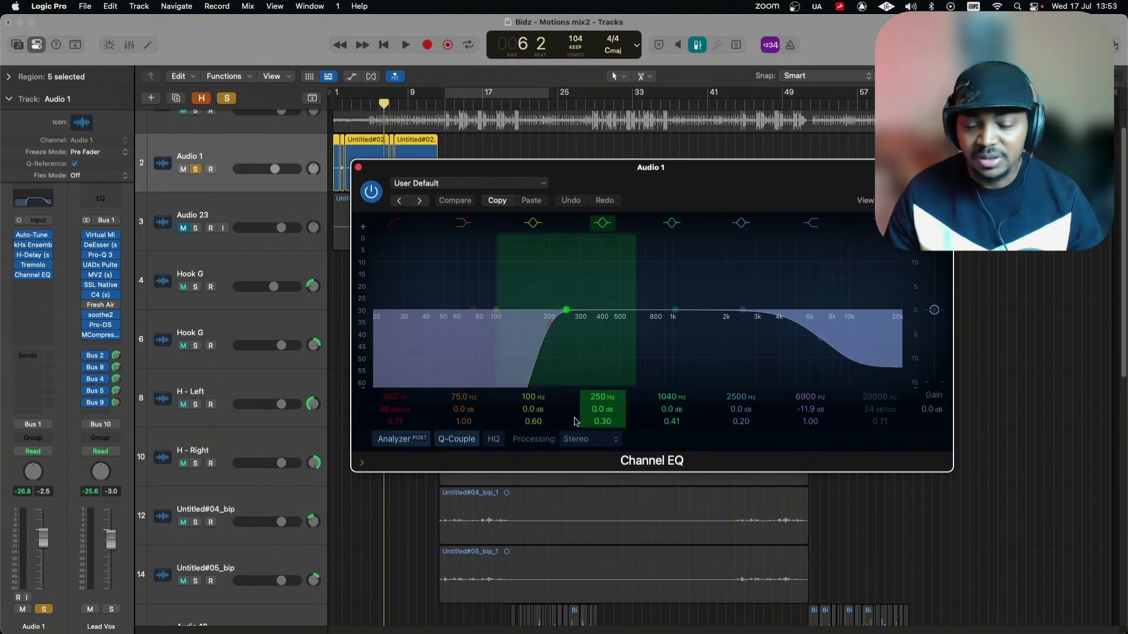
Close Channel EQ and audition Audio 1 from about bar 3 with the EQ active, stopping playback at bar 5
{"action": "key", "text": "space"}
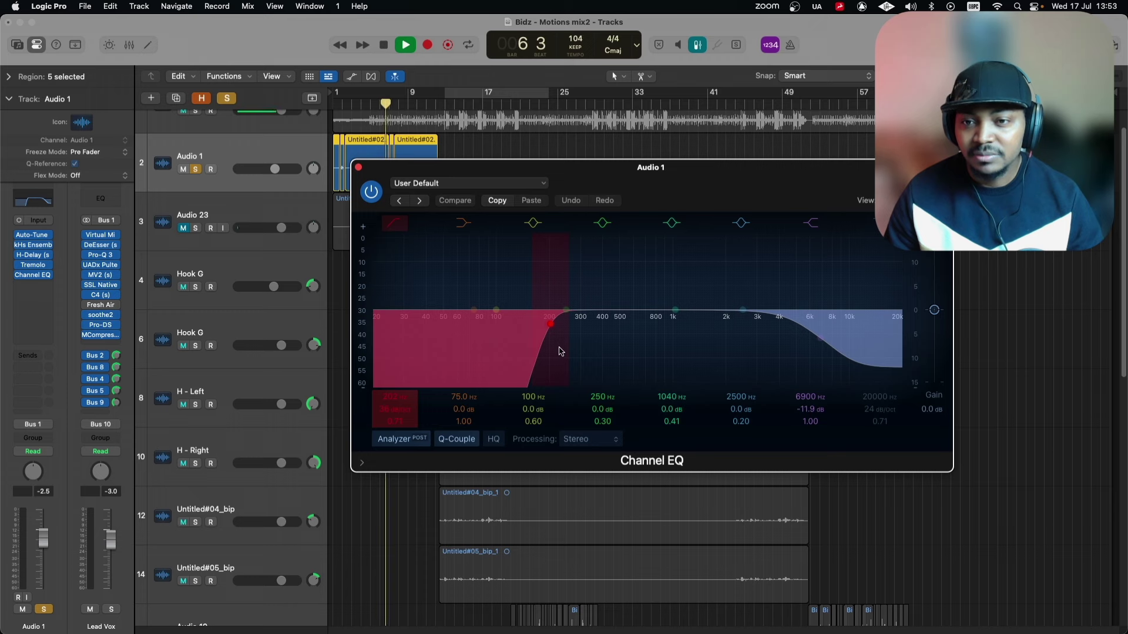
{"action": "key", "text": "super+w"}
{"action": "left_click", "coordinate": [354, 104]}
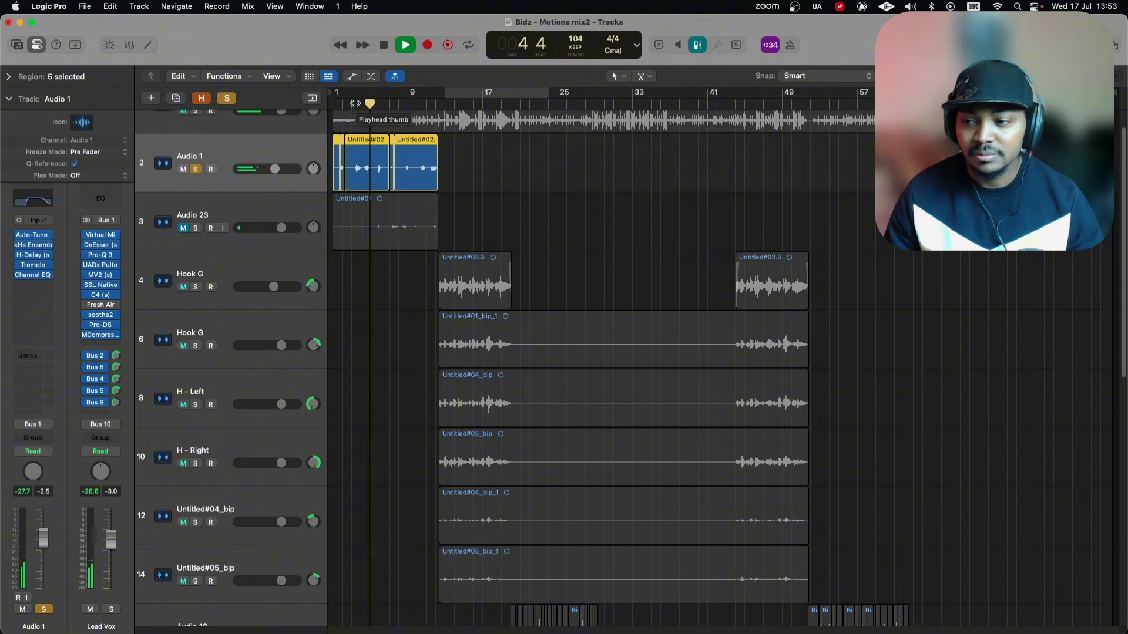
{"action": "key", "text": "space"}
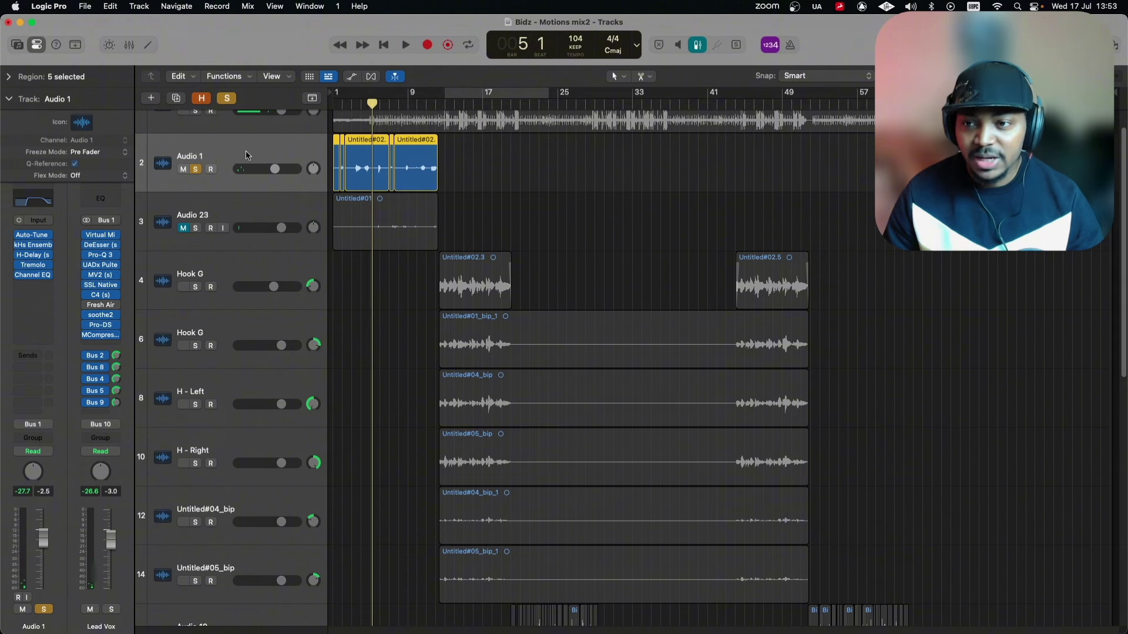
Unsolo Audio 1 and open Pro-Q 3 on the PARTYNEXTDOOR instrumental track to review its EQ curve, moving the plug-in window clear
{"action": "left_click", "coordinate": [195, 170]}
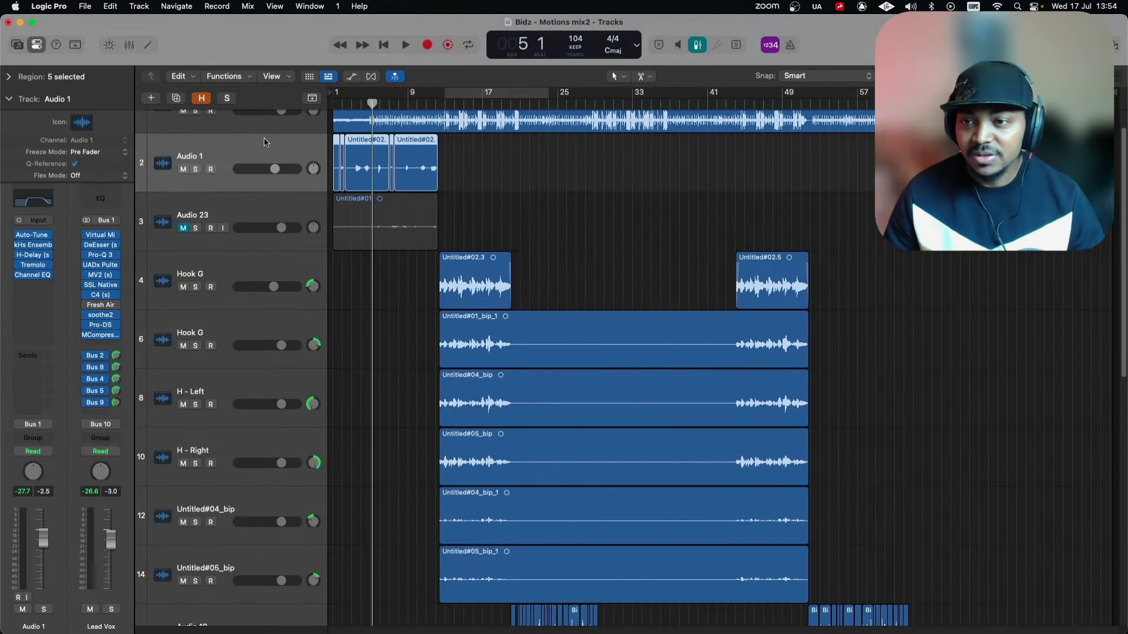
{"action": "scroll", "coordinate": [264, 158], "scroll_direction": "up", "scroll_amount": 3}
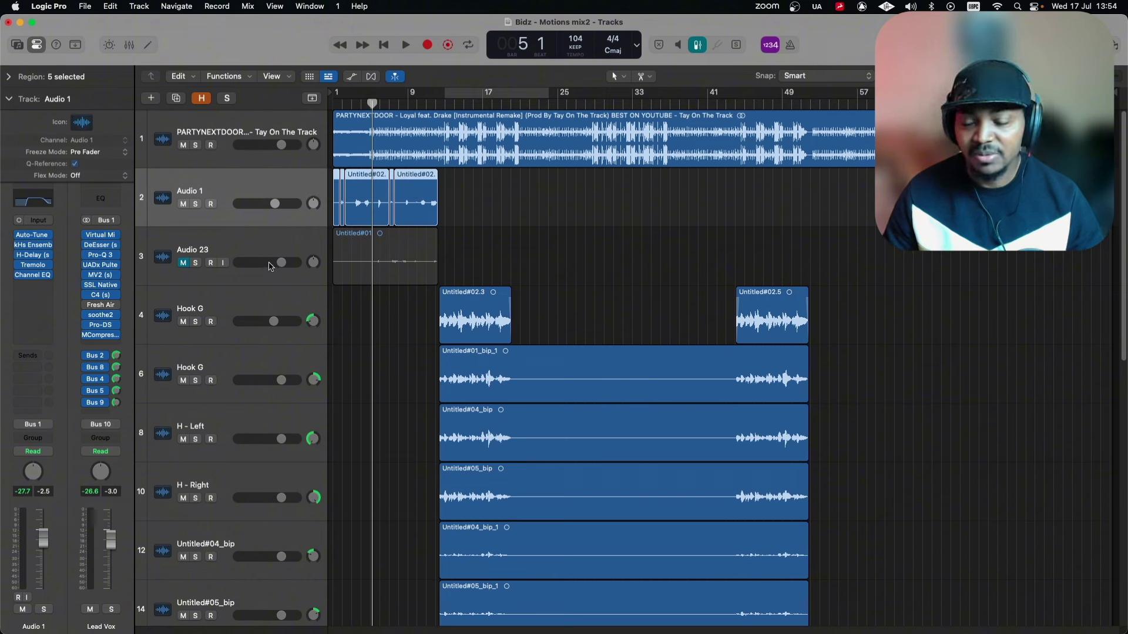
{"action": "left_click", "coordinate": [250, 309]}
{"action": "left_click", "coordinate": [233, 135]}
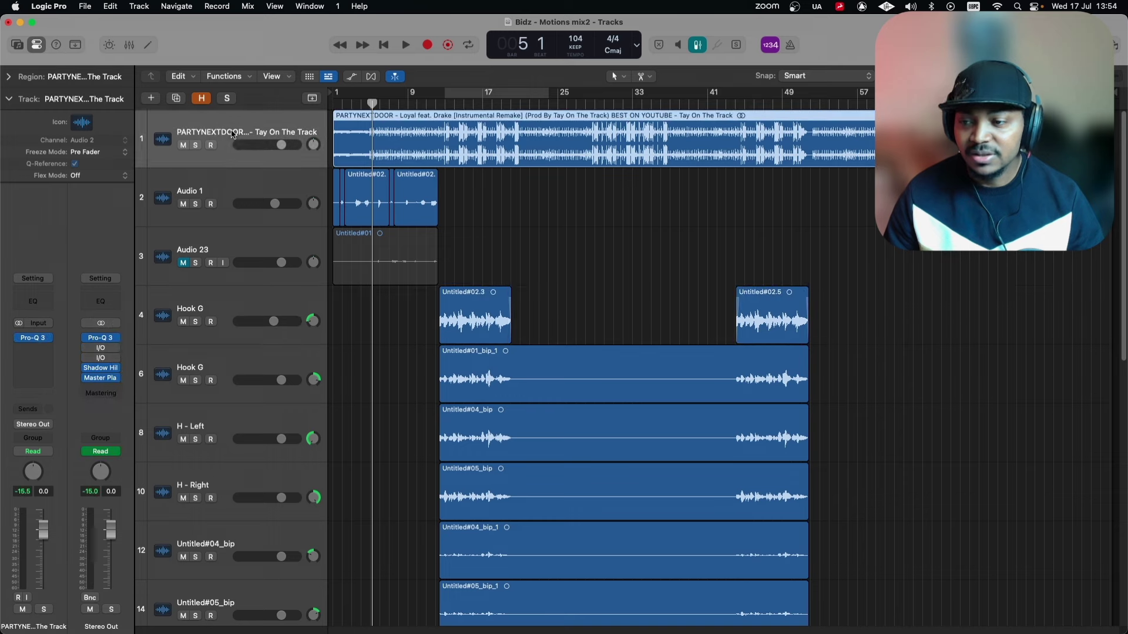
{"action": "left_click", "coordinate": [33, 338]}
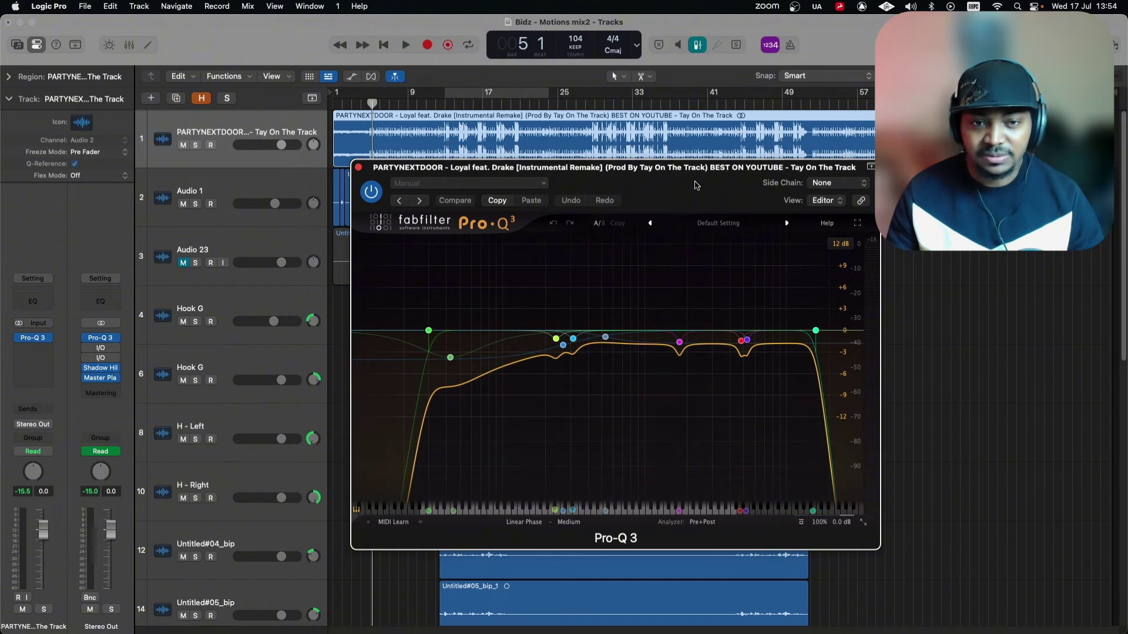
{"action": "left_click_drag", "start_coordinate": [695, 185], "coordinate": [599, 182]}
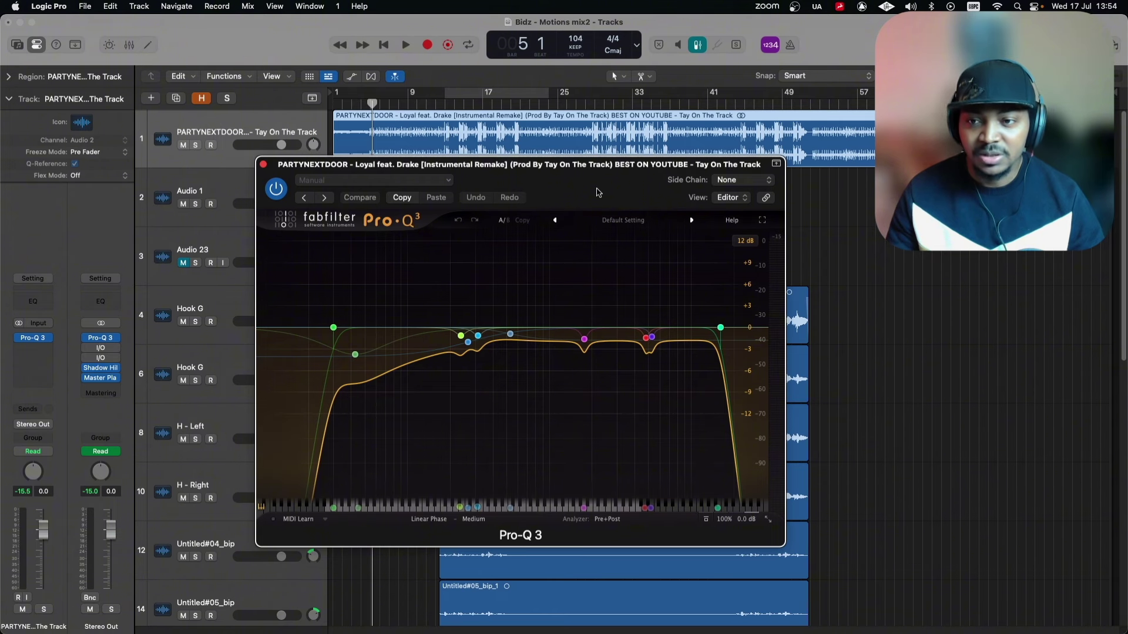
Solo the instrumental track and enable the existing cycle range starting at about bar 13
{"action": "left_click", "coordinate": [196, 146]}
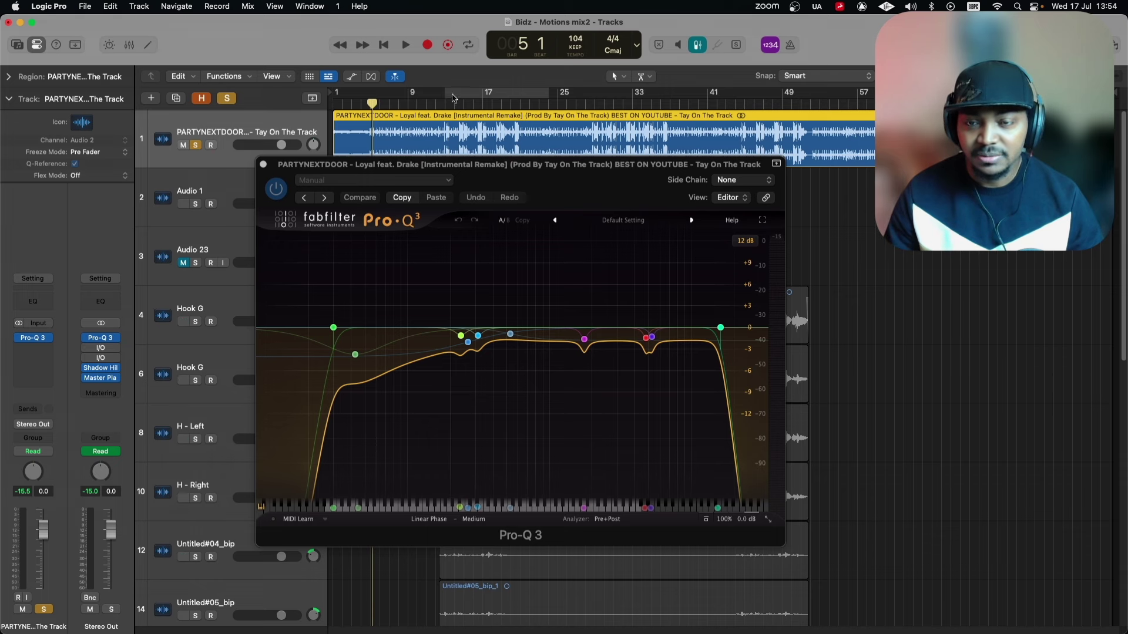
{"action": "left_click", "coordinate": [453, 94]}
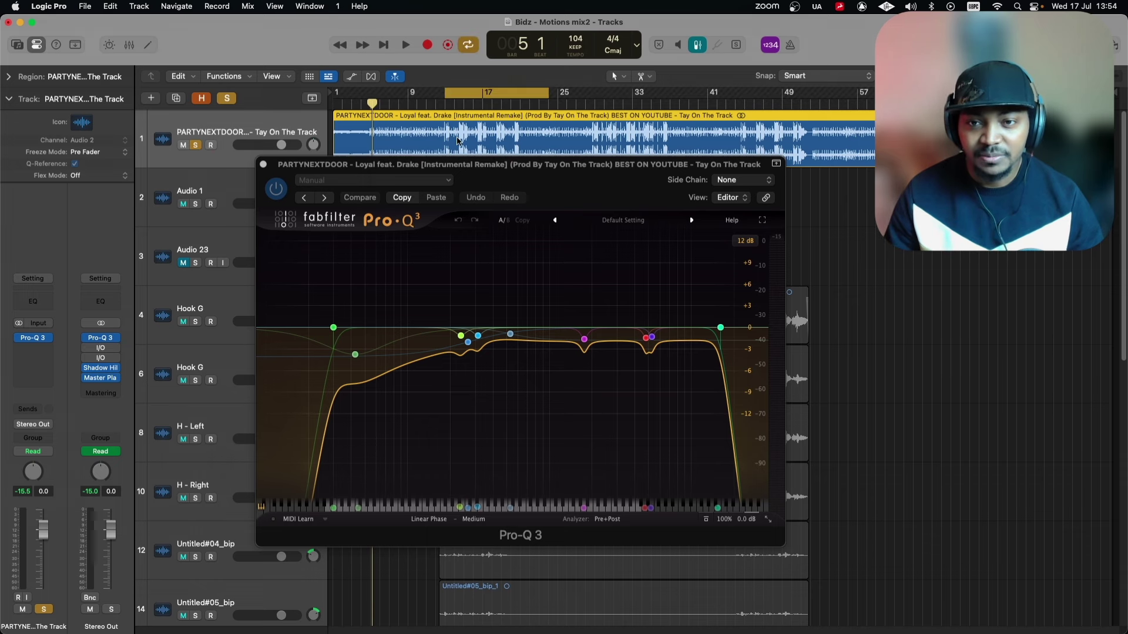